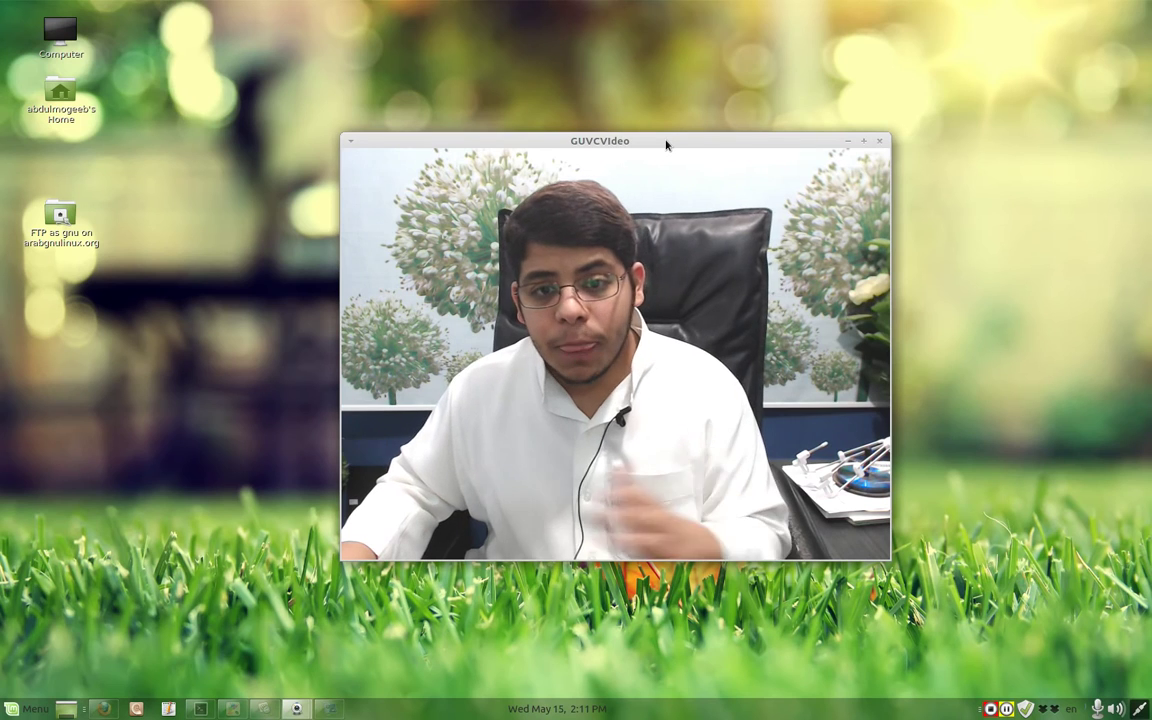
Step: Move the webcam preview window to the top right and bring the RSS-Icon.png image forward
drag(666, 145, 669, 145)
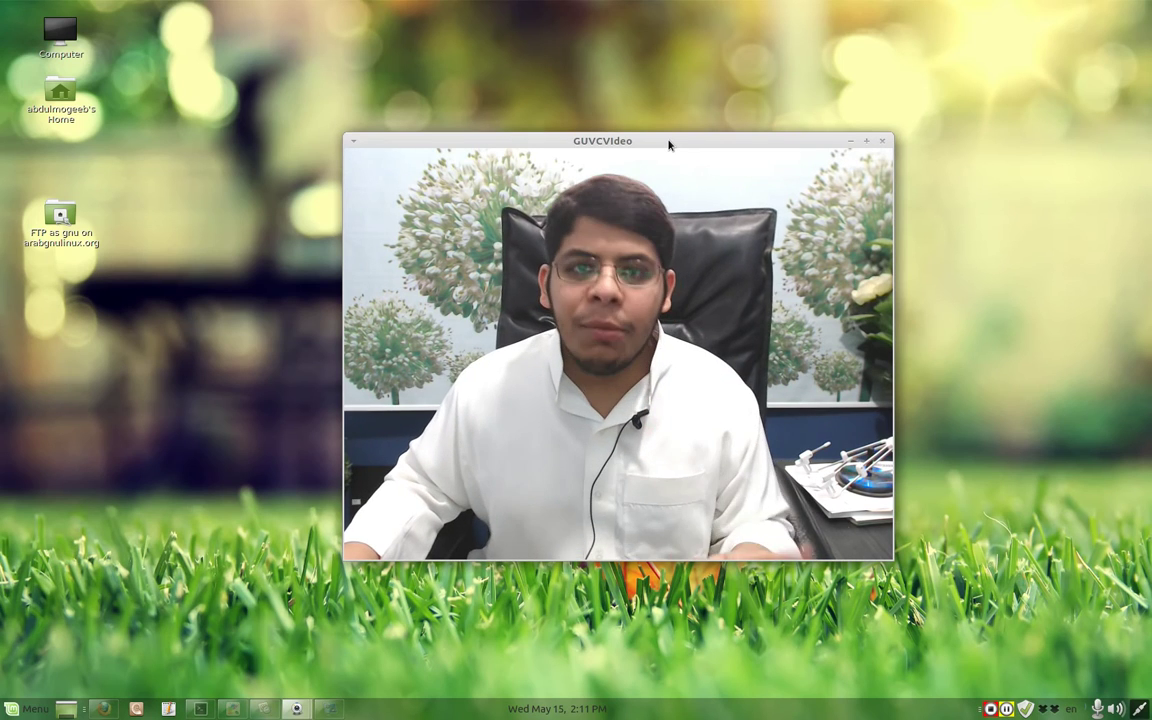
drag(646, 140, 1023, 50)
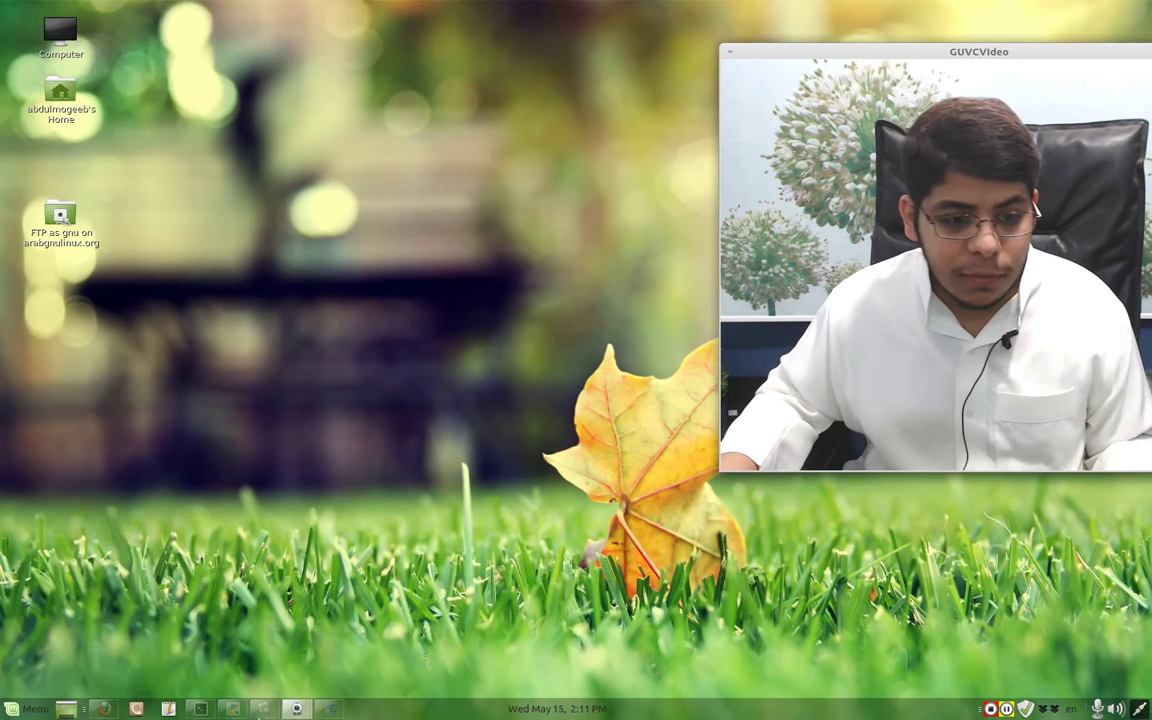
click(263, 709)
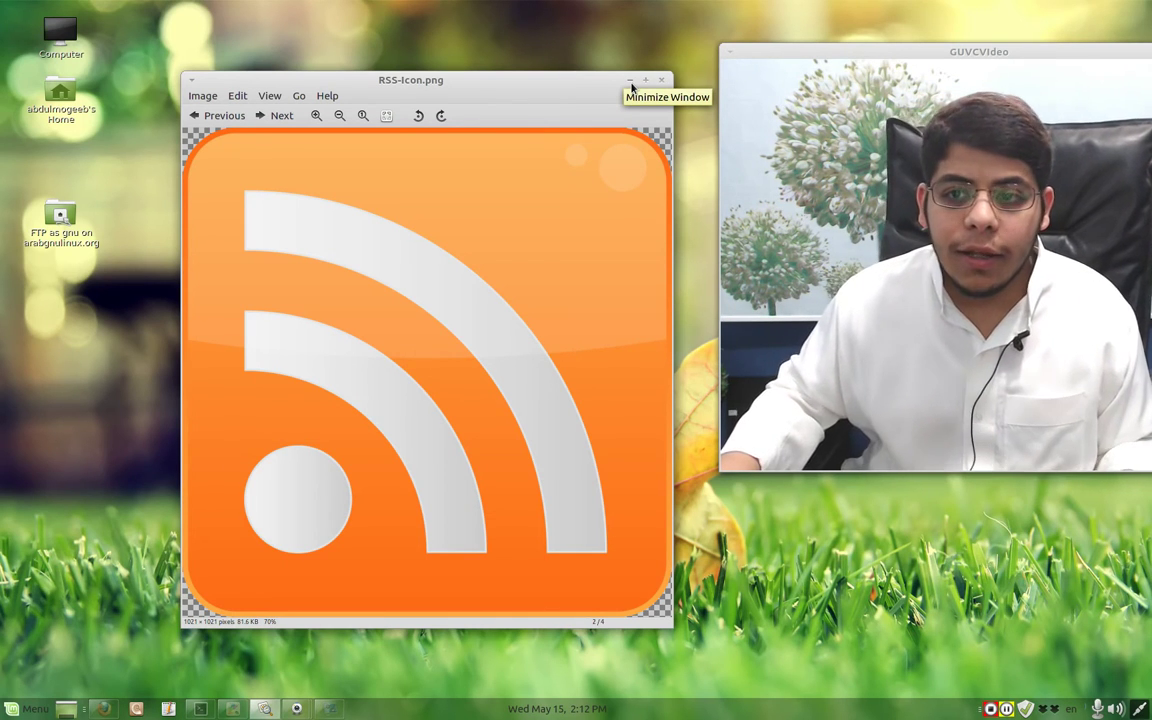
click(631, 87)
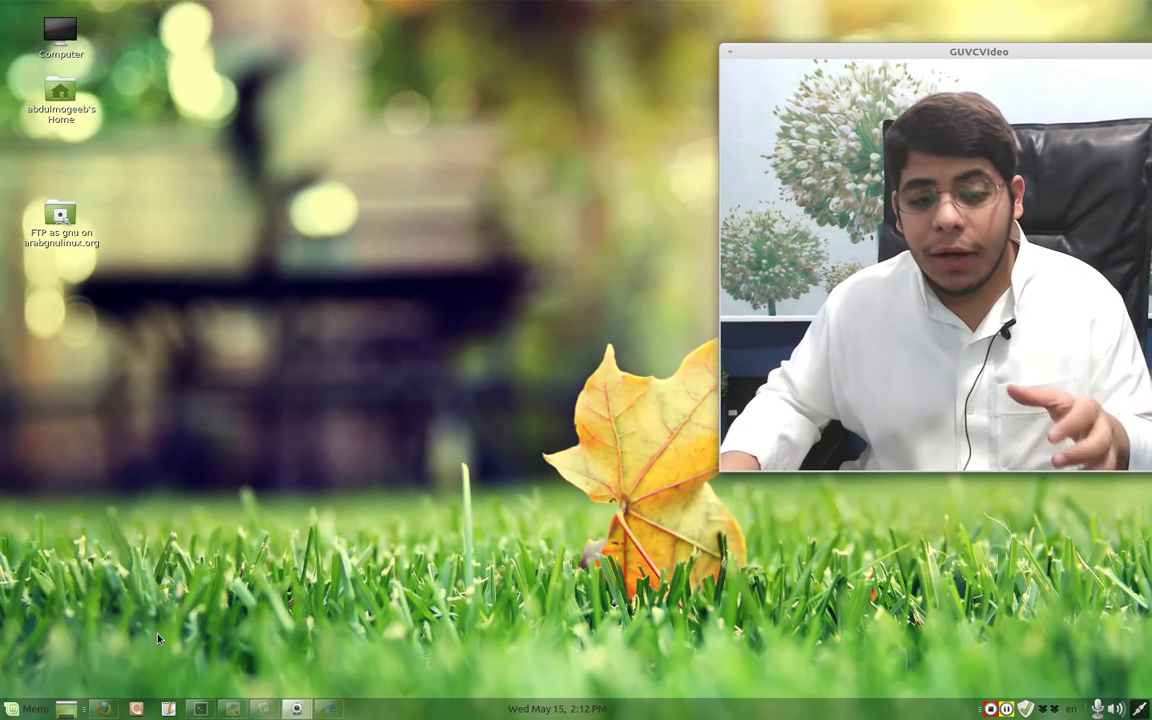
Step: Enlarge the terminal window, enter the evolution command at the prompt, then minimize it
click(204, 709)
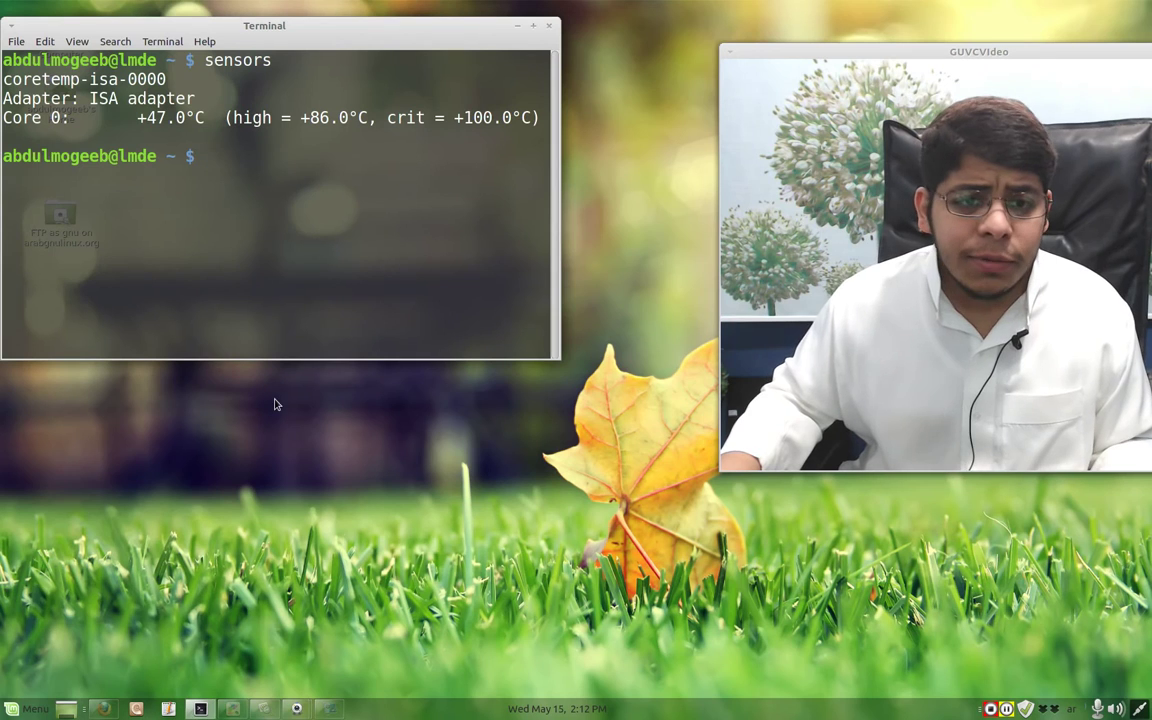
drag(555, 352, 703, 531)
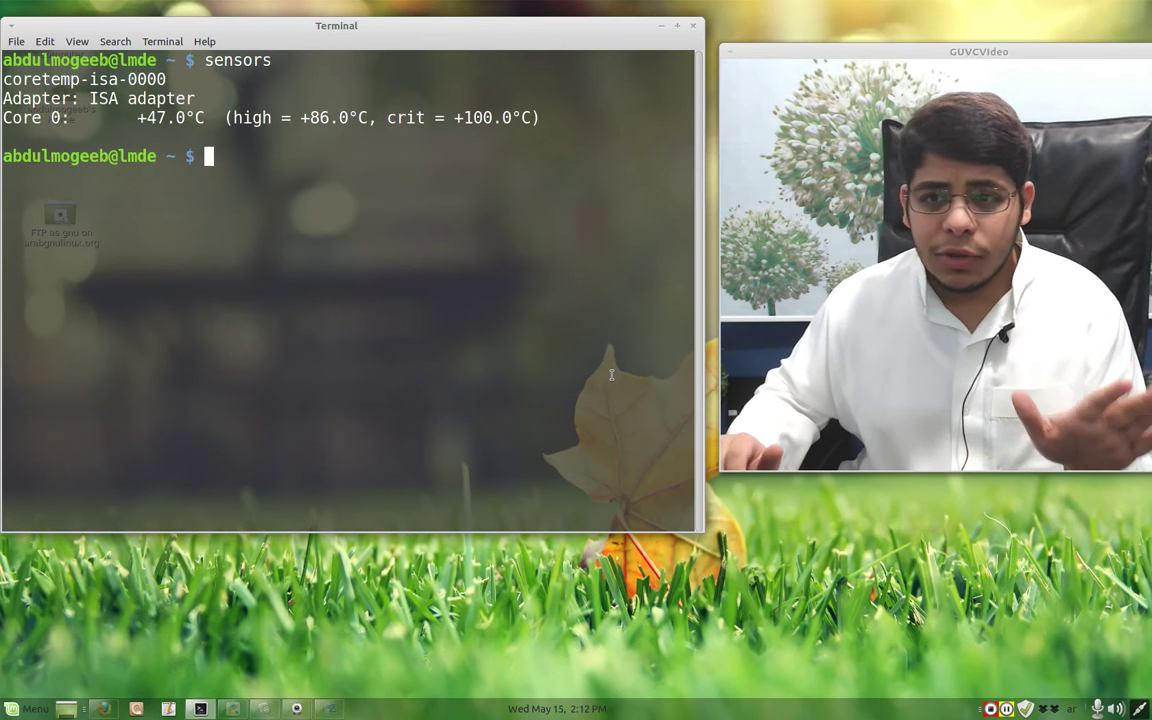
text(سع)
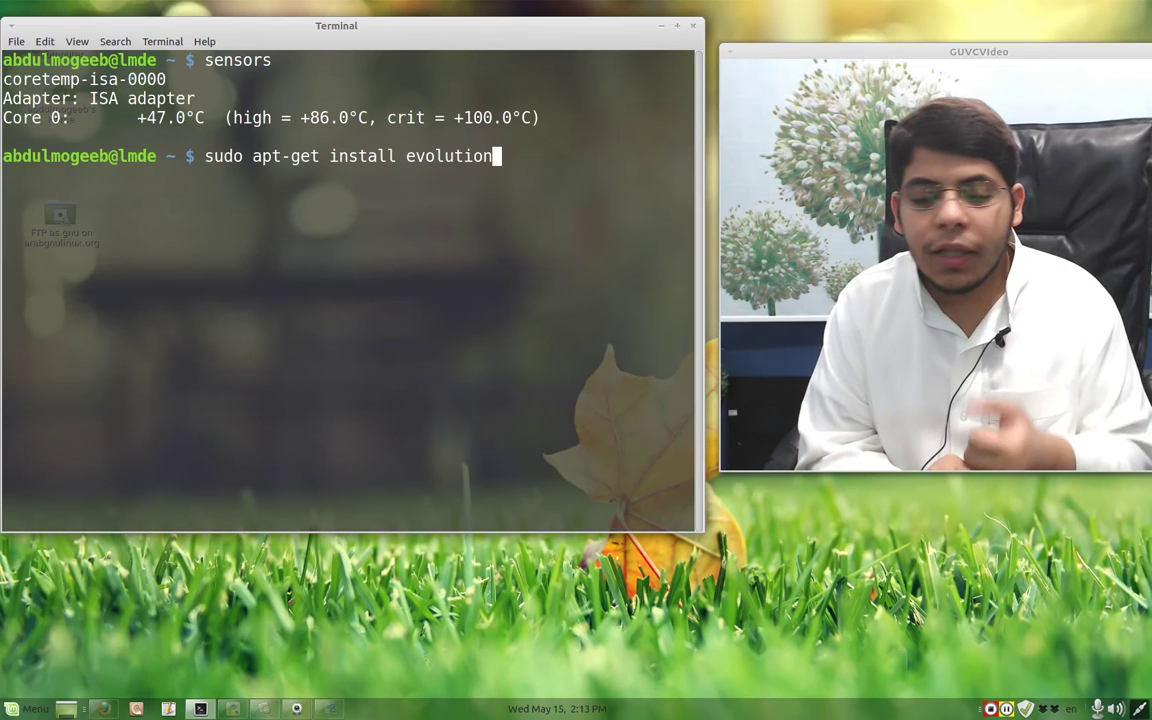
key(BackSpace)
key(BackSpace)
key(BackSpace)
key(BackSpace)
key(BackSpace)
key(BackSpace)
key(BackSpace)
text(e)
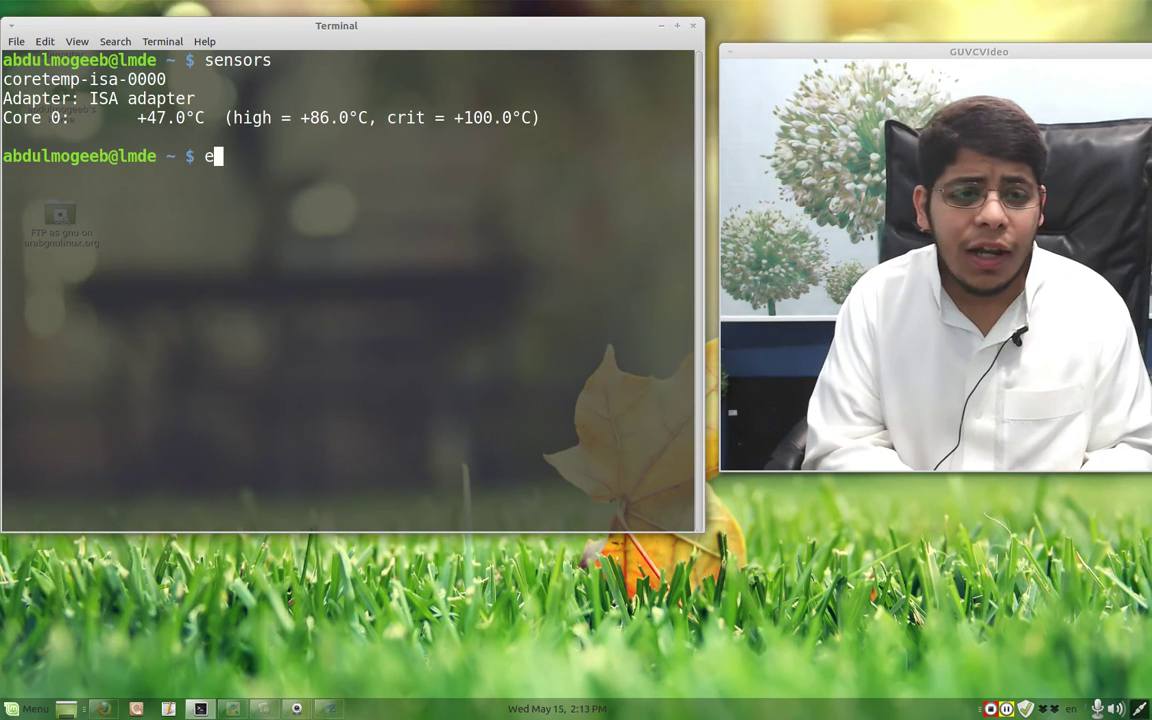
text(vu)
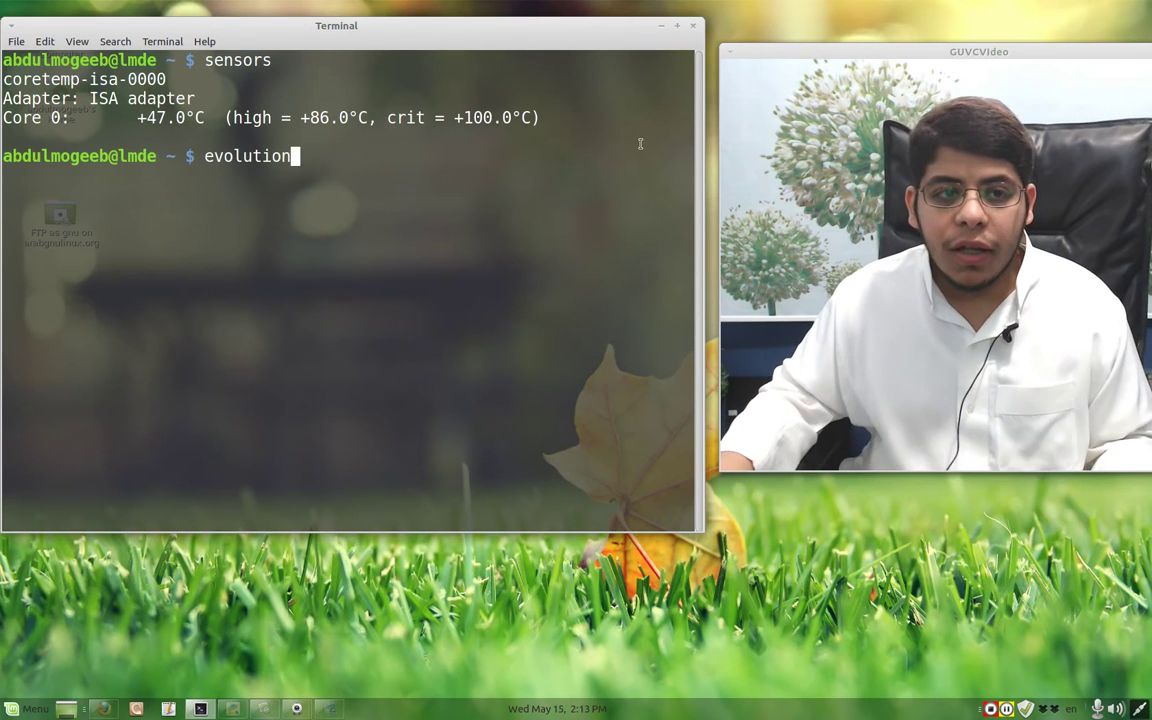
click(660, 29)
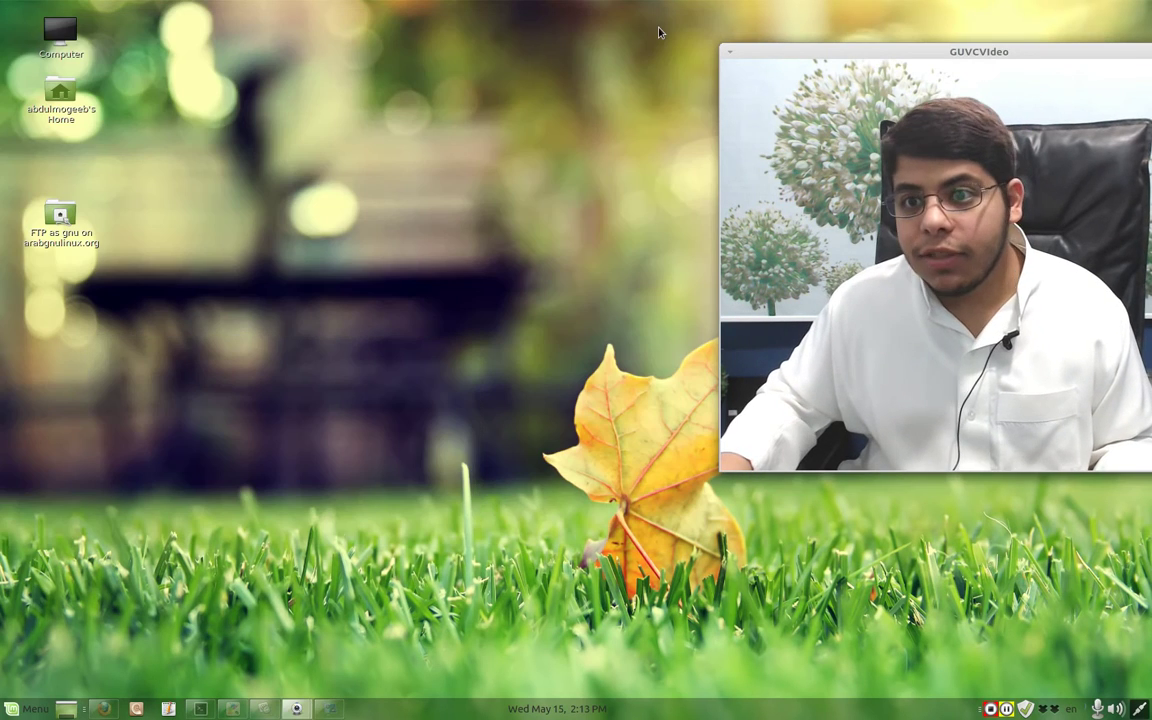
Step: Launch Evolution from the Office category of the Mint menu
key(super)
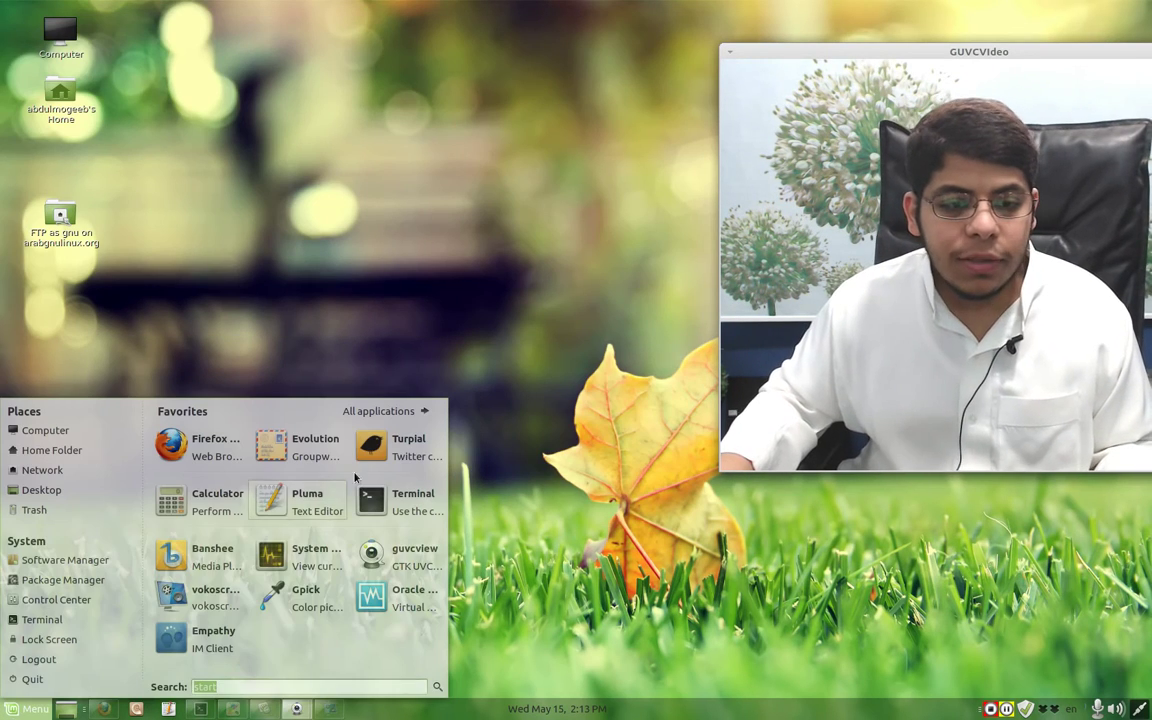
click(378, 414)
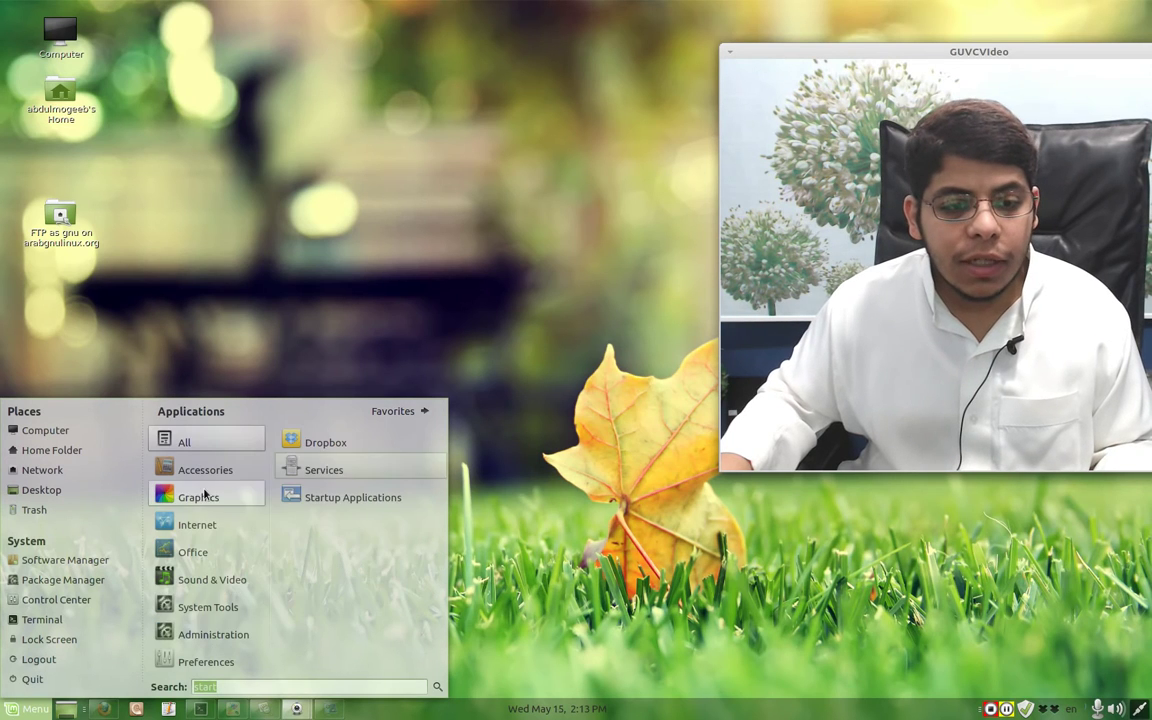
mouse_move(192, 556)
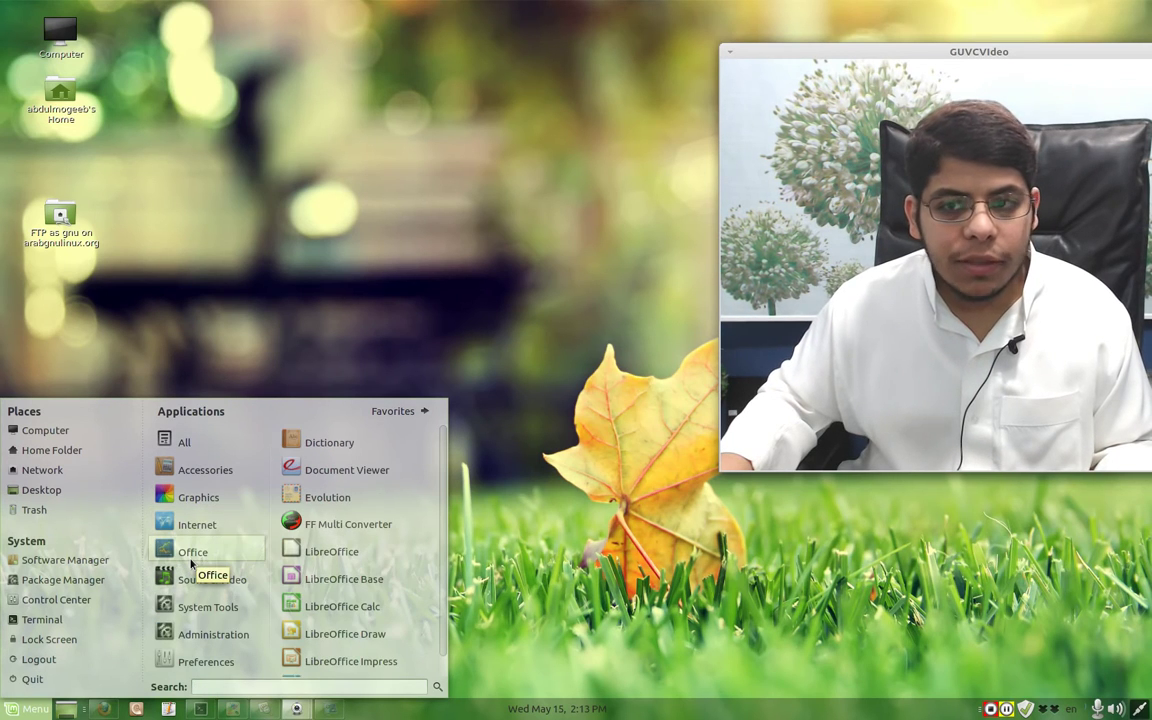
click(300, 499)
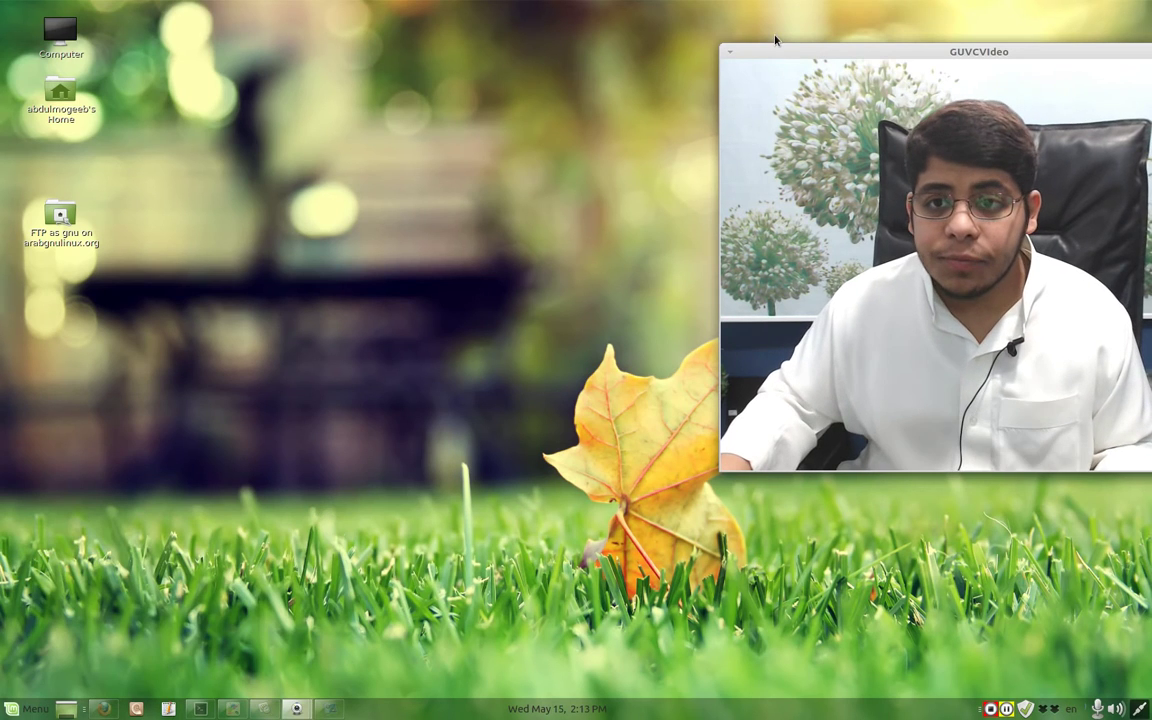
Step: Make the webcam window always on top, small and top-right, and shift Evolution aside
right_click(800, 51)
click(833, 118)
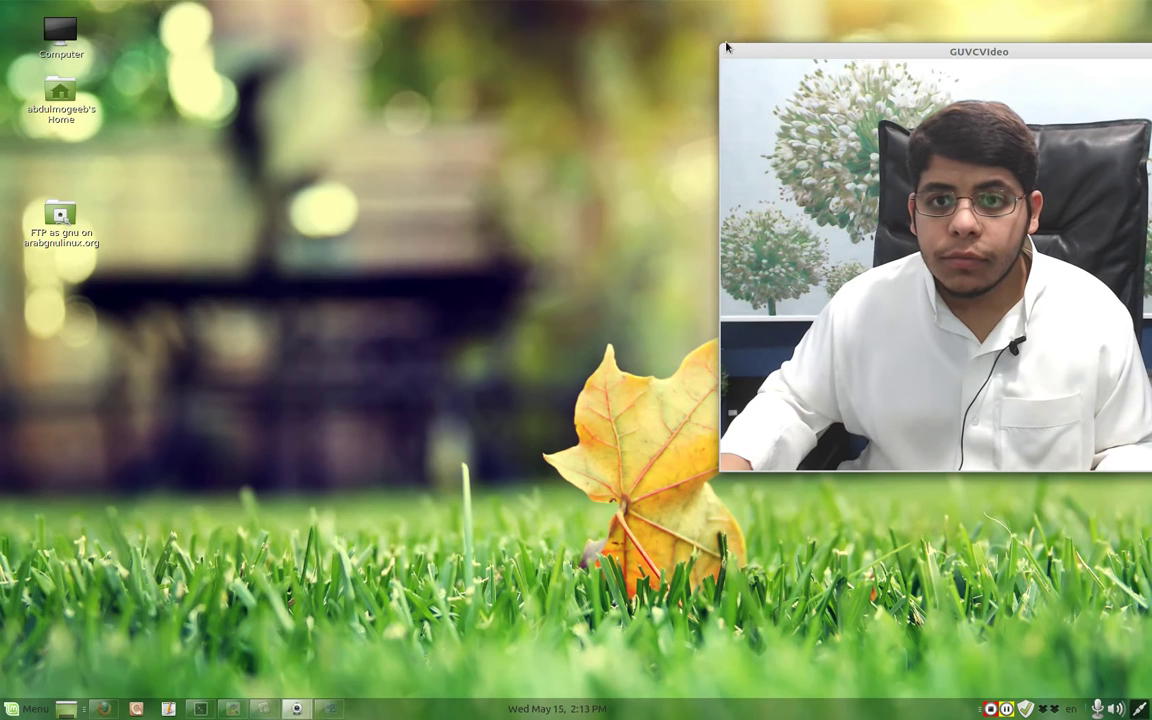
drag(726, 48, 998, 250)
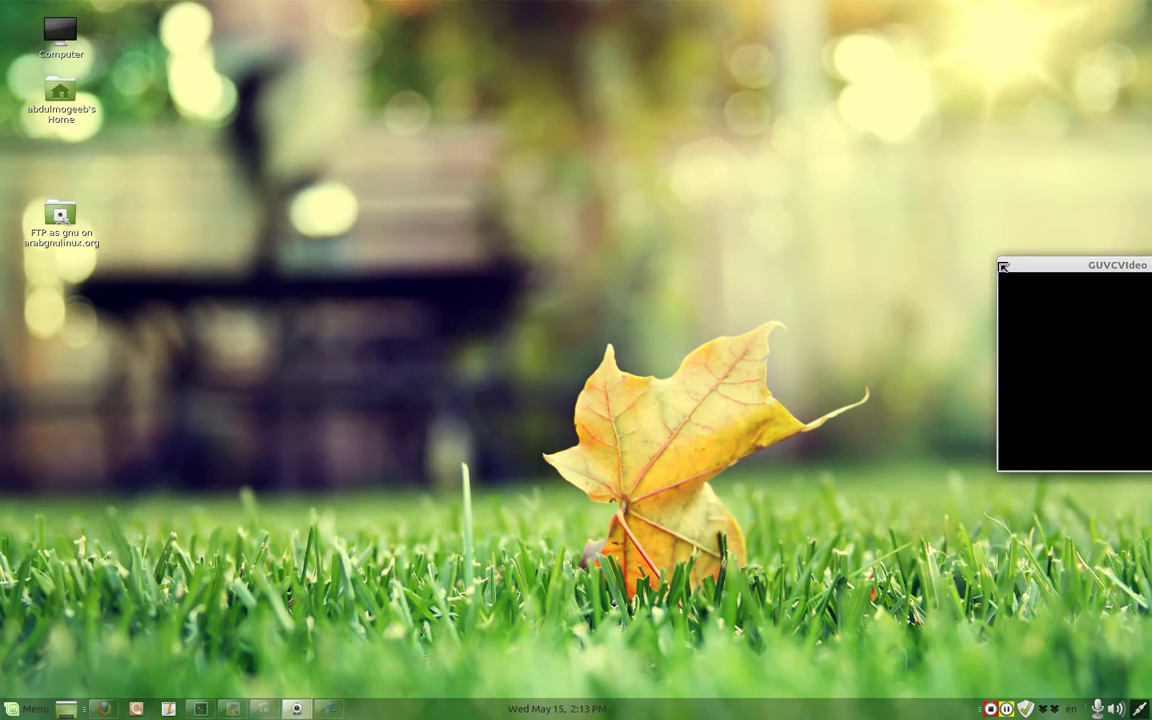
mouse_move(1070, 270)
mouse_down()
mouse_move(986, 66)
mouse_move(991, 52)
mouse_up()
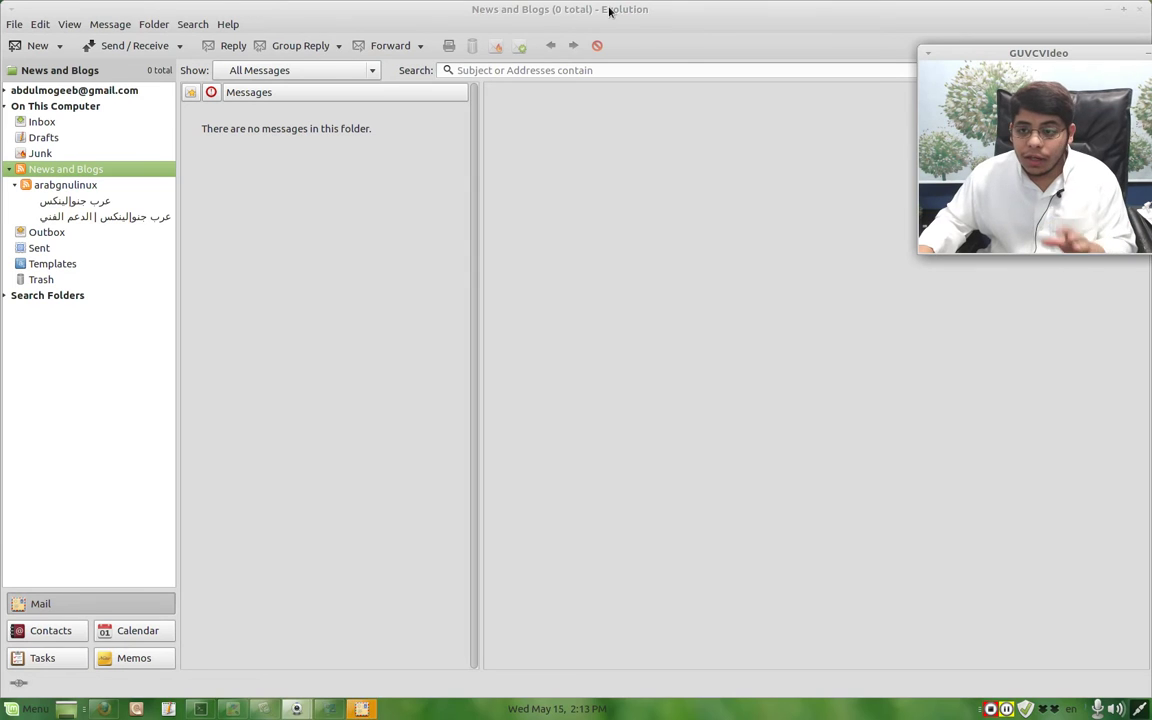
mouse_move(609, 10)
mouse_down()
mouse_move(462, 46)
mouse_move(620, 27)
mouse_up()
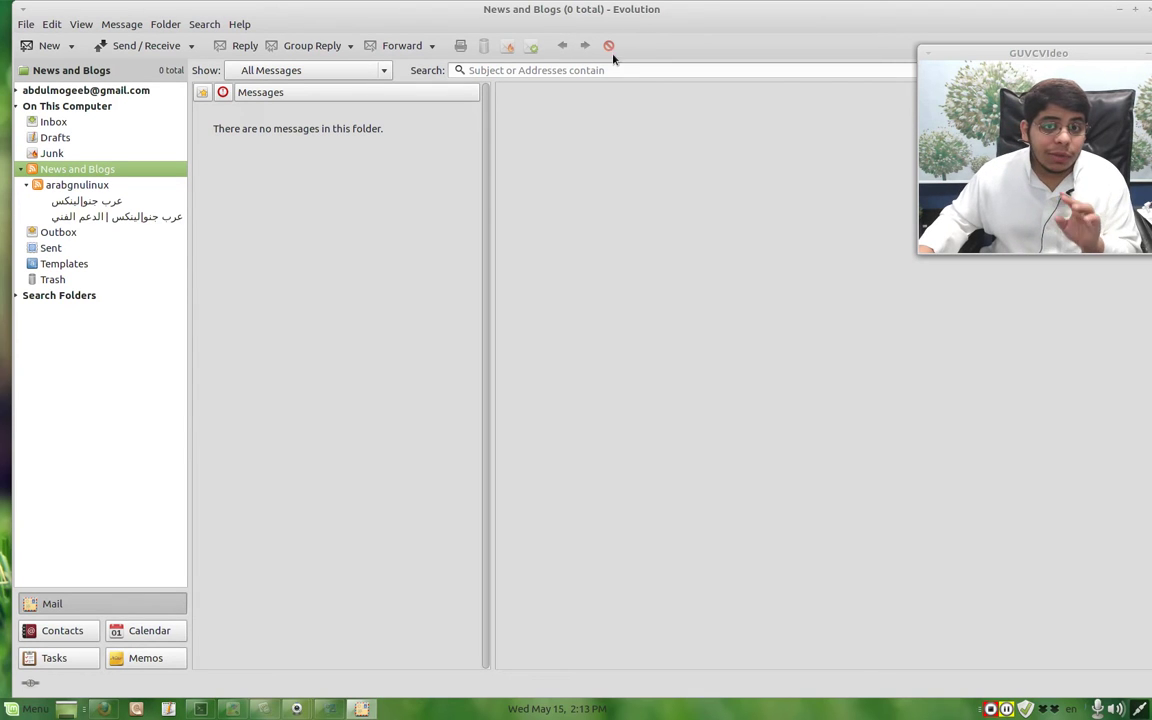
Step: Switch to Firefox showing the arabgnulinux support forum's RSS feed
click(103, 708)
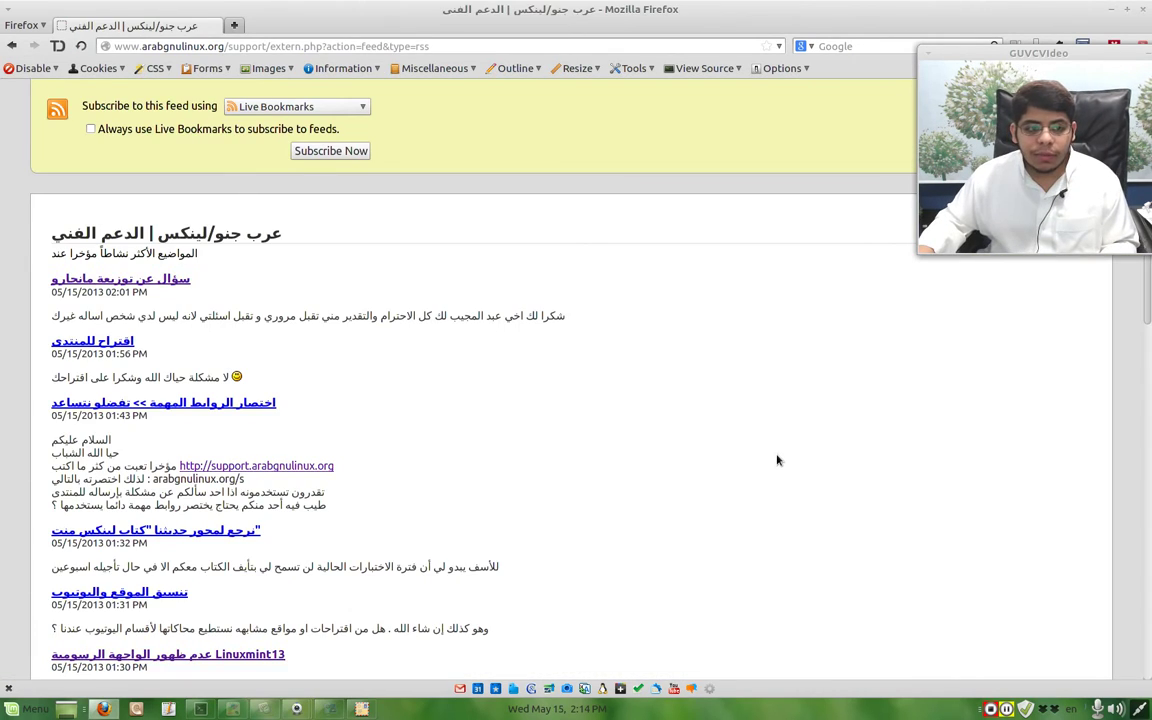
Step: Go back to the arabgnulinux home page and open its site RSS feed
key(alt+Left)
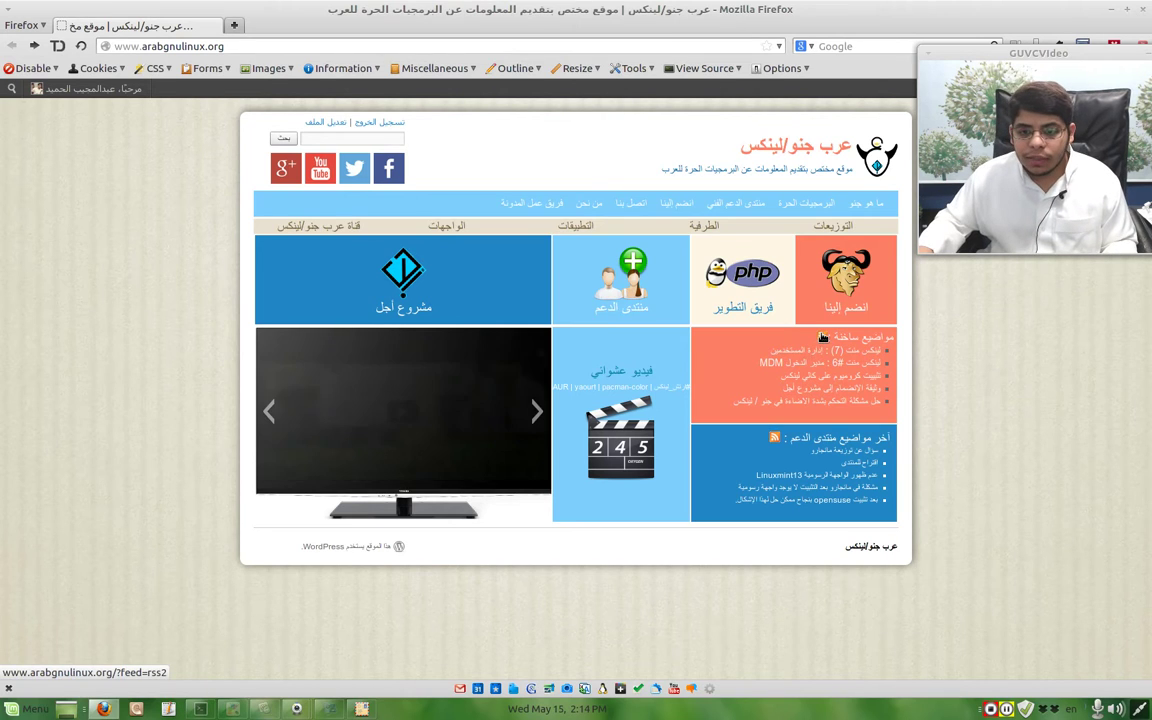
click(823, 340)
right_click(823, 340)
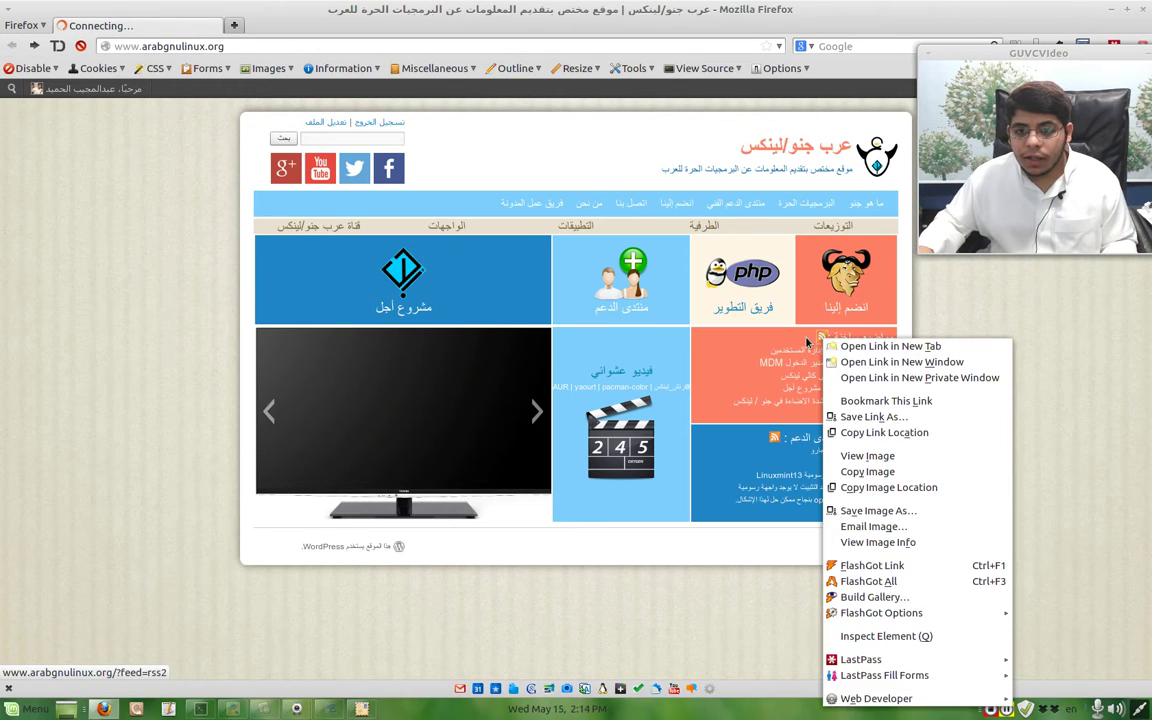
key(Escape)
click(825, 343)
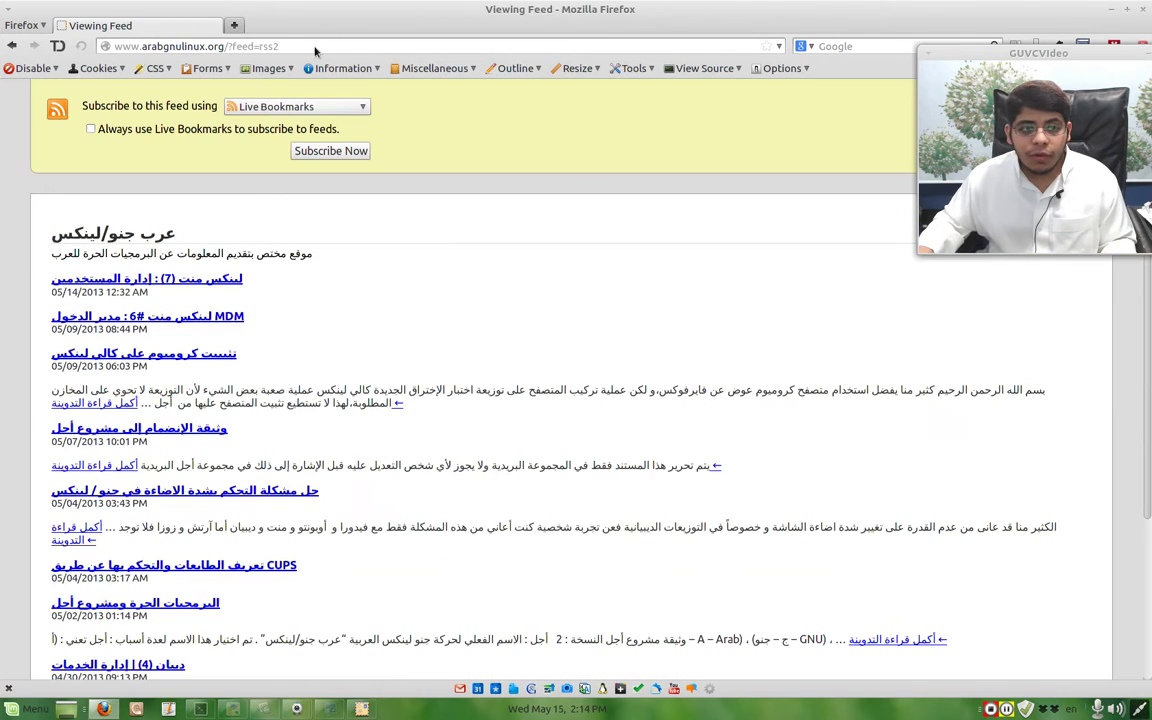
Step: Copy the feed address and return to Evolution's News and Blogs folder
click(313, 47)
right_click(313, 47)
click(343, 95)
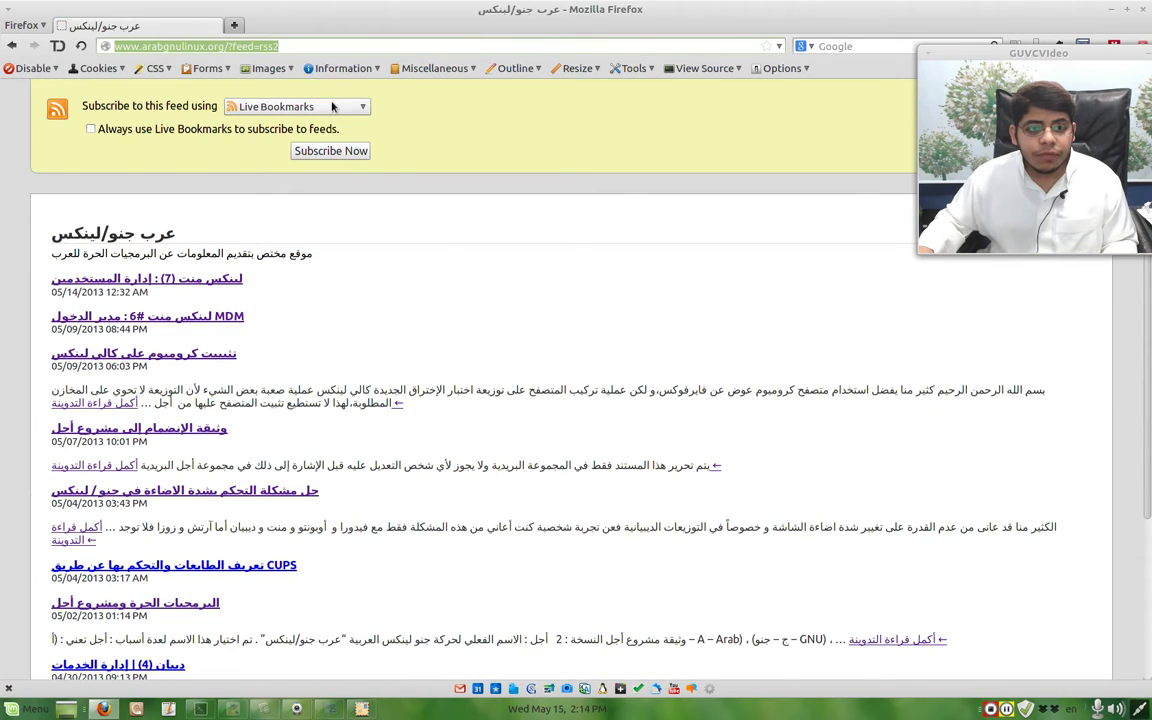
click(363, 708)
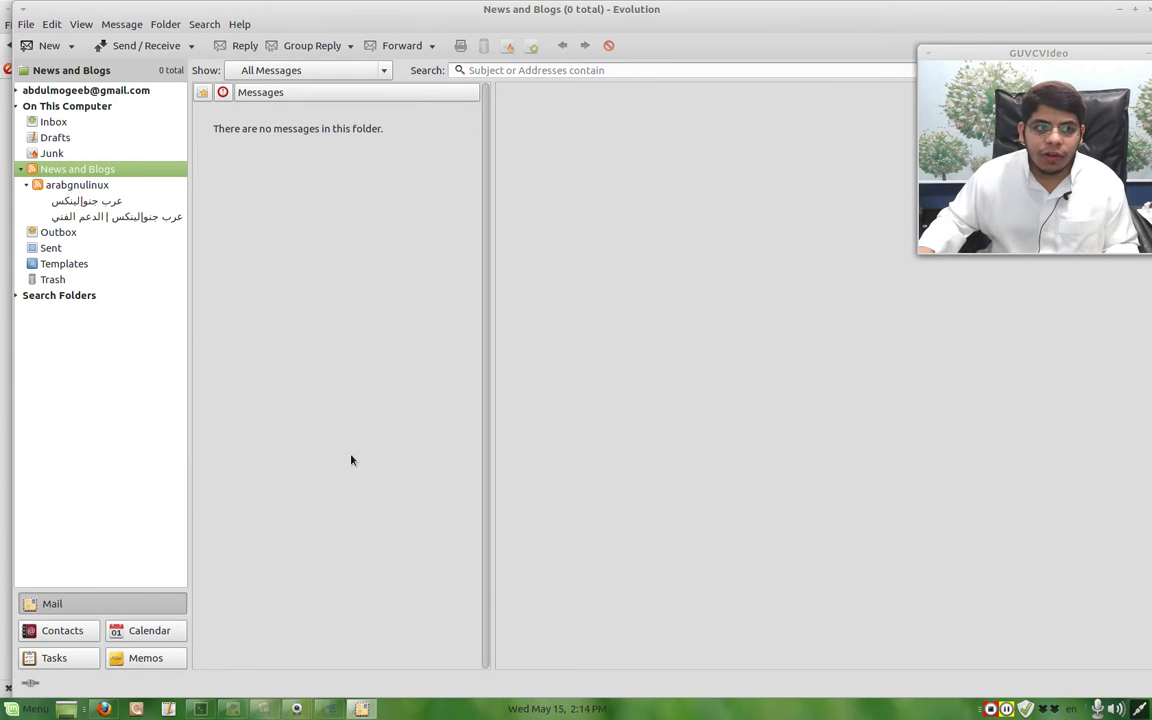
Step: Open the News And Blogs page of Evolution Preferences and bring up an Add Feed dialog
click(52, 28)
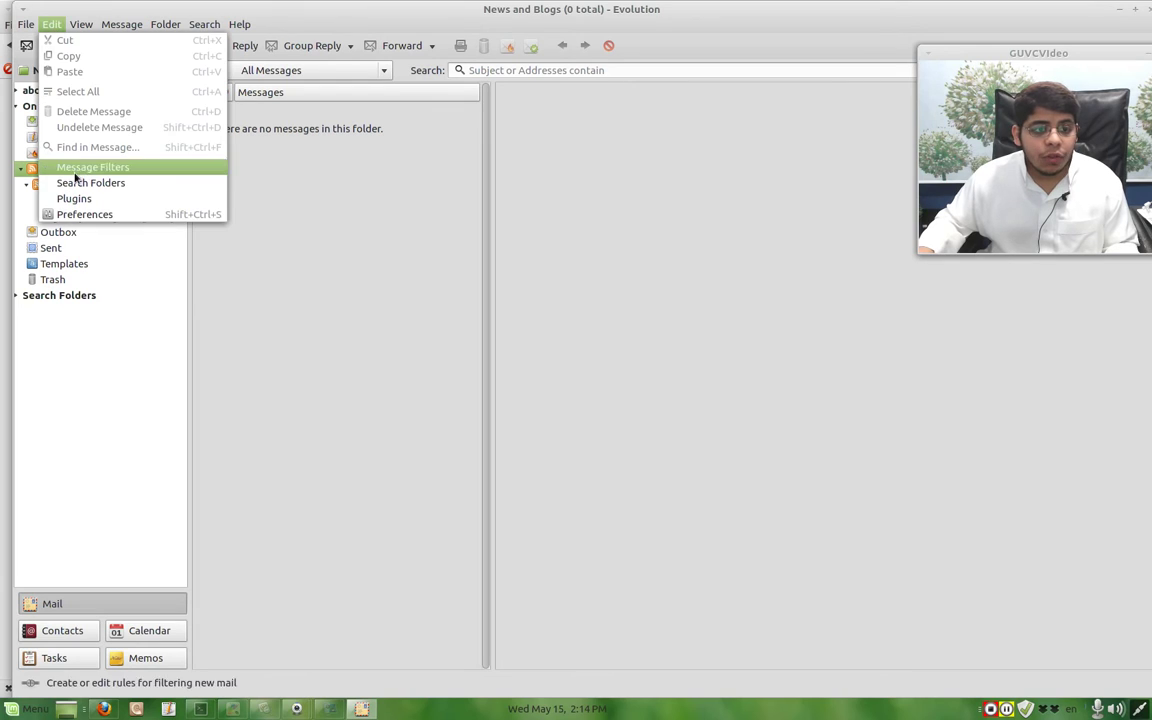
click(84, 215)
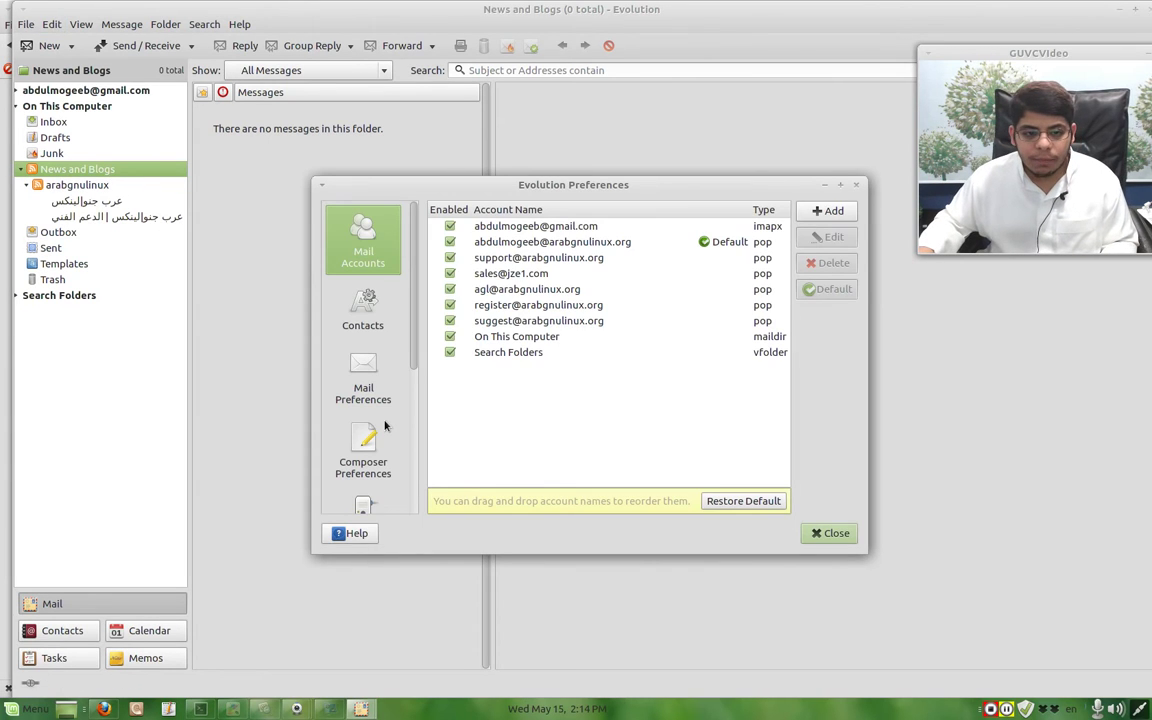
scroll(418, 357, down, 5)
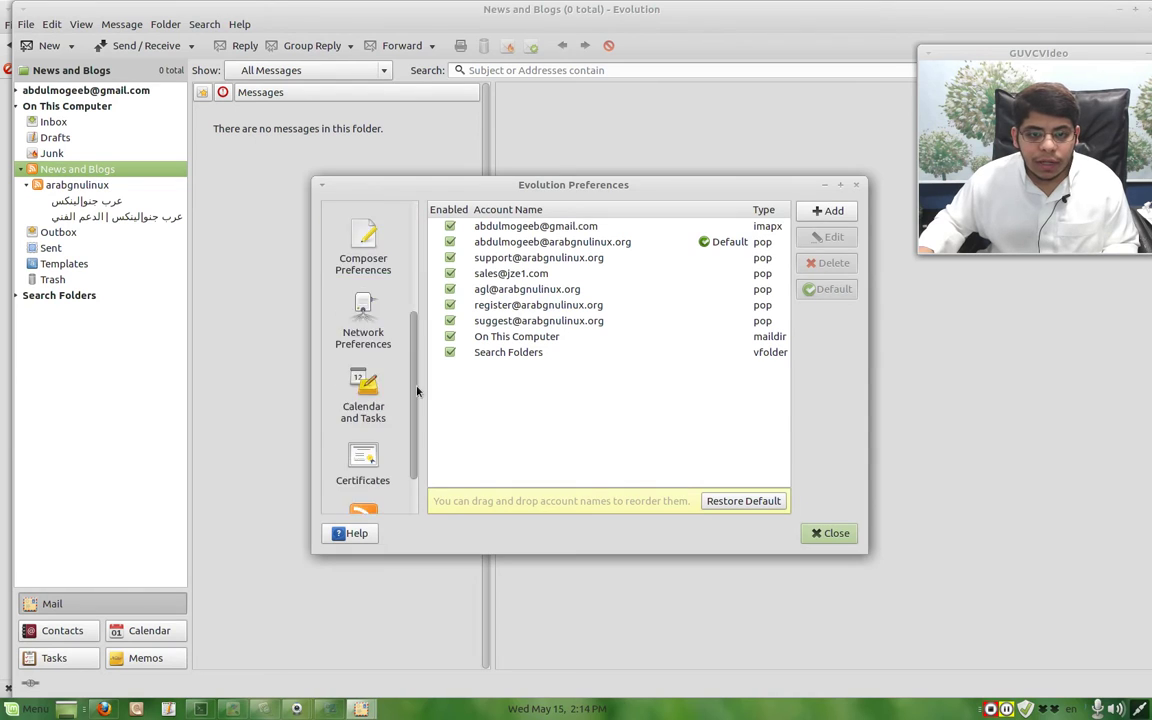
click(355, 458)
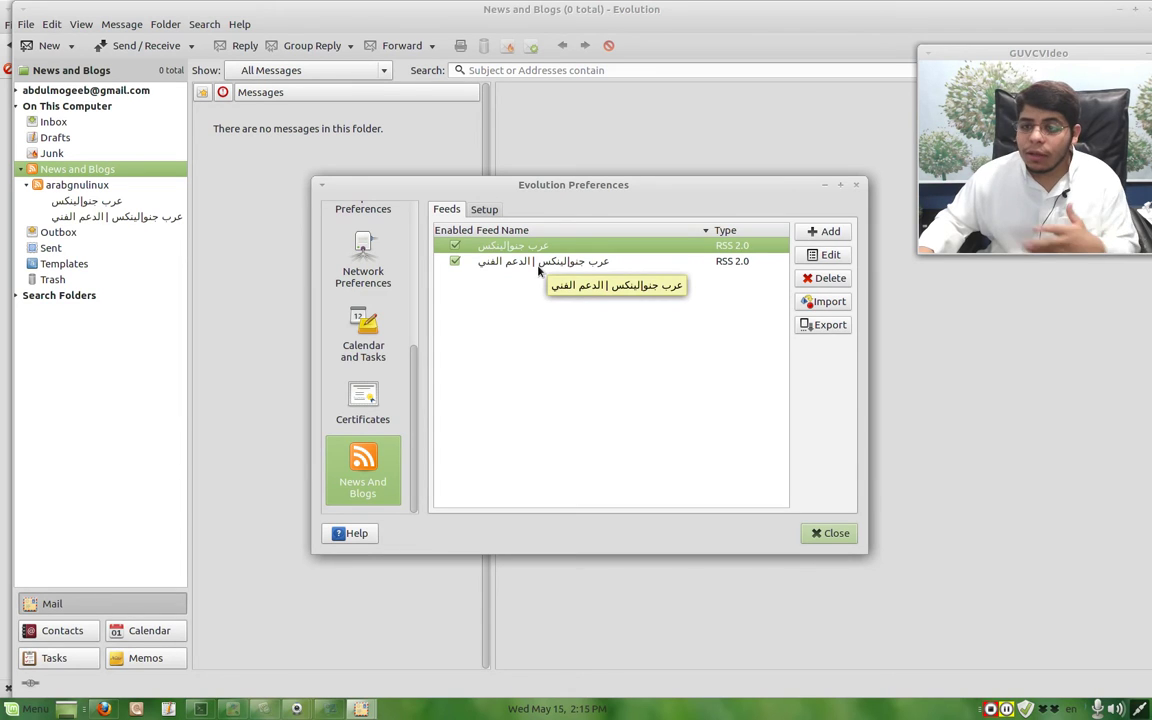
click(830, 232)
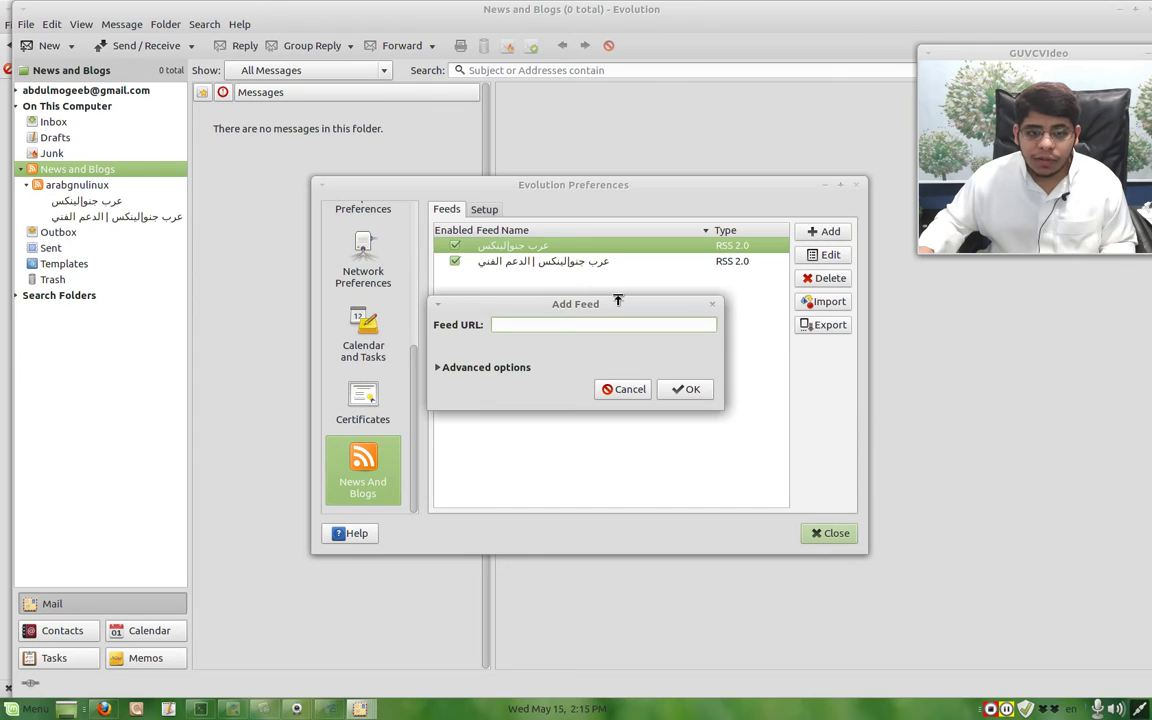
key(ctrl+v)
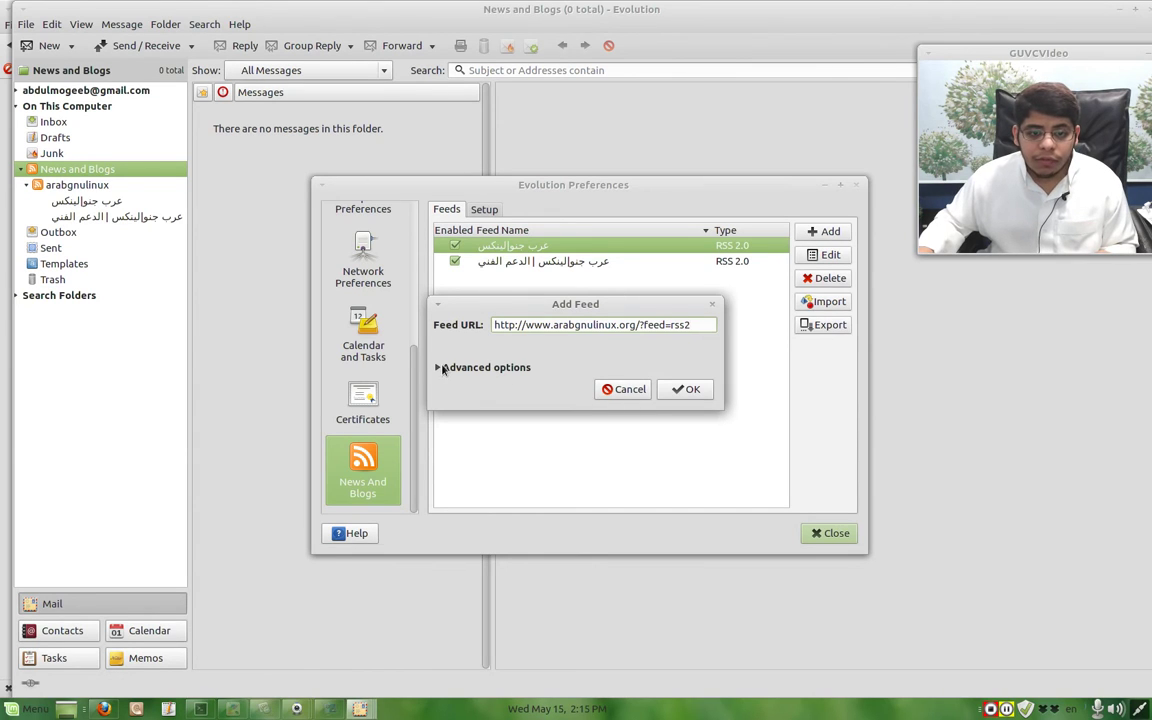
click(498, 367)
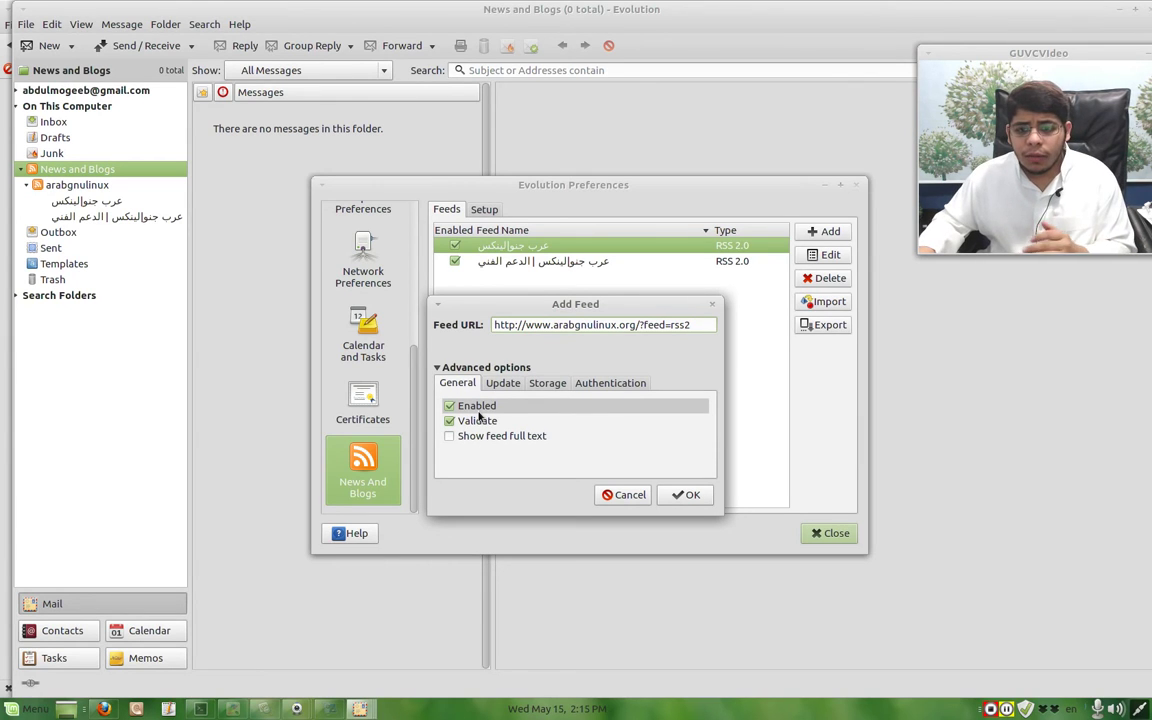
click(480, 410)
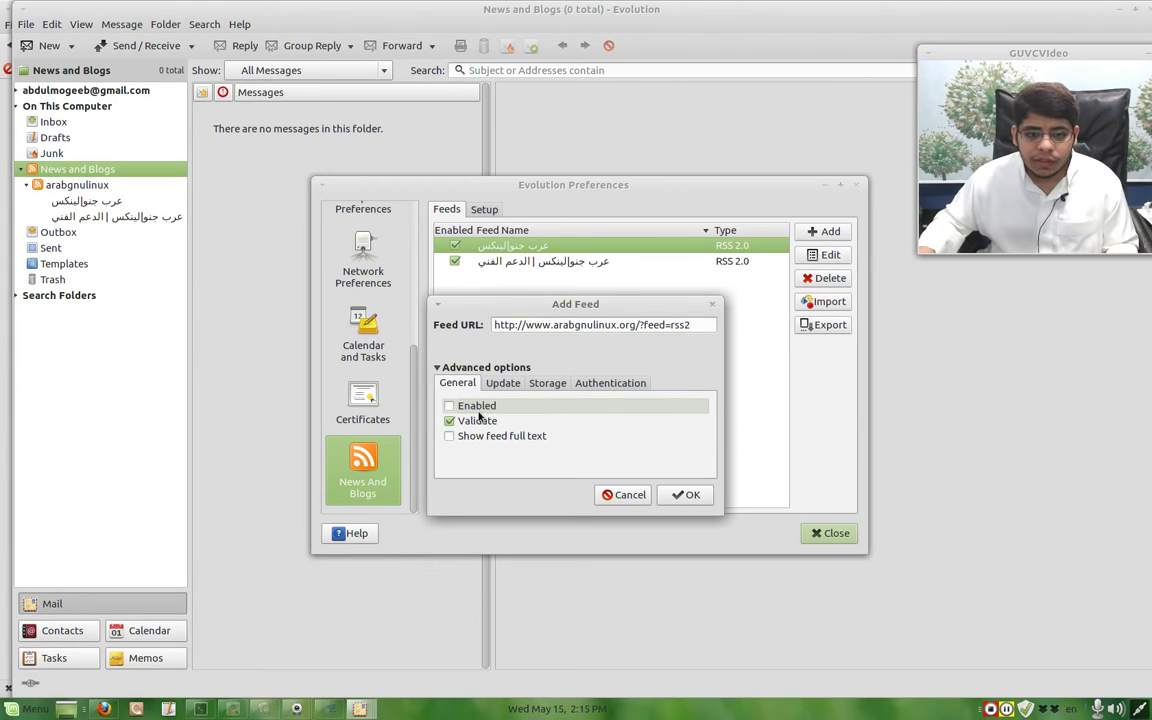
click(478, 408)
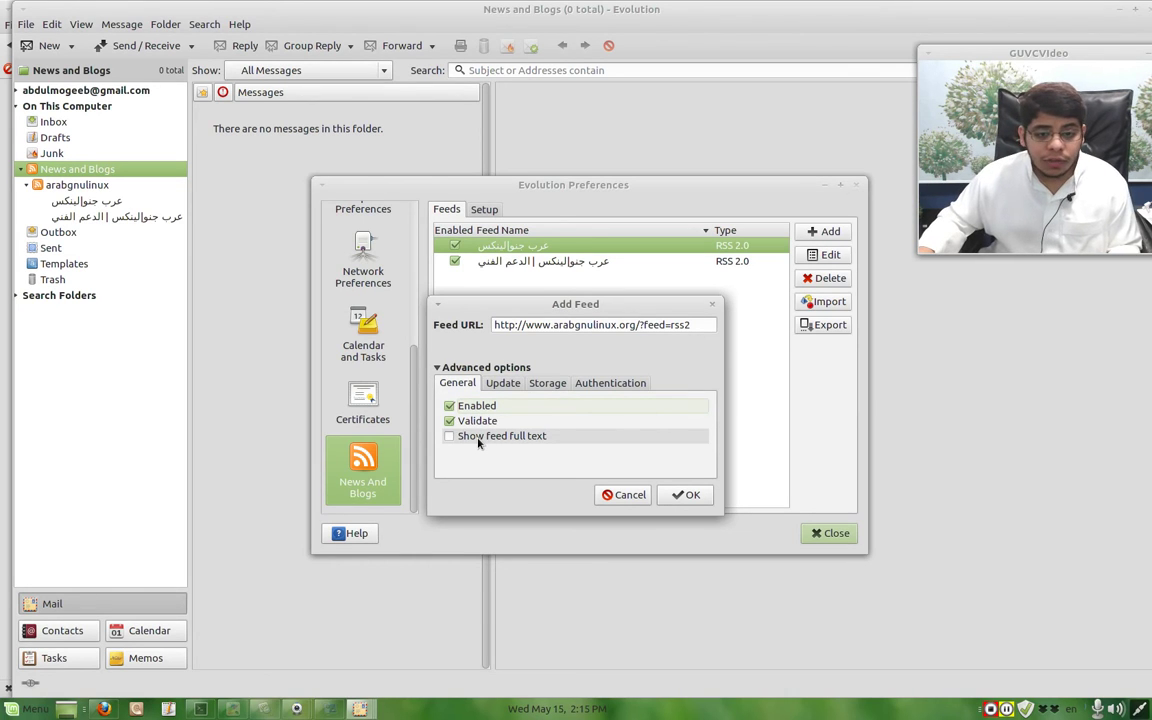
click(478, 443)
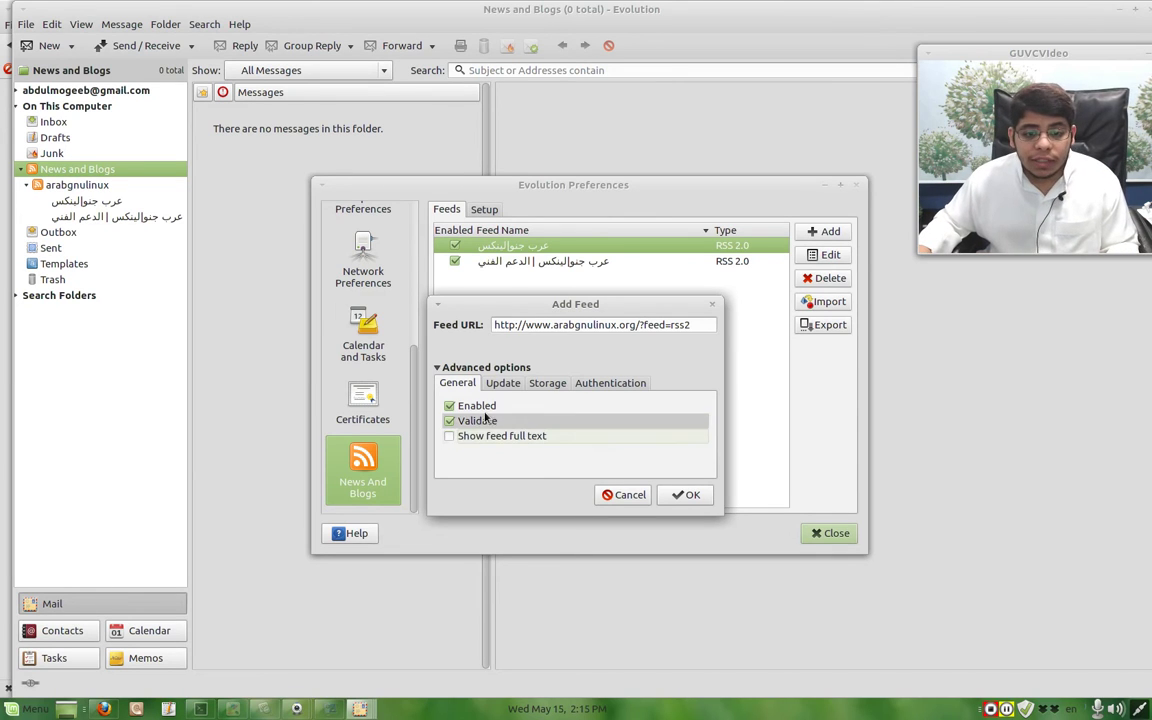
Step: On the Update tab, give the feed its own 'Update in' interval instead of the global one
click(499, 383)
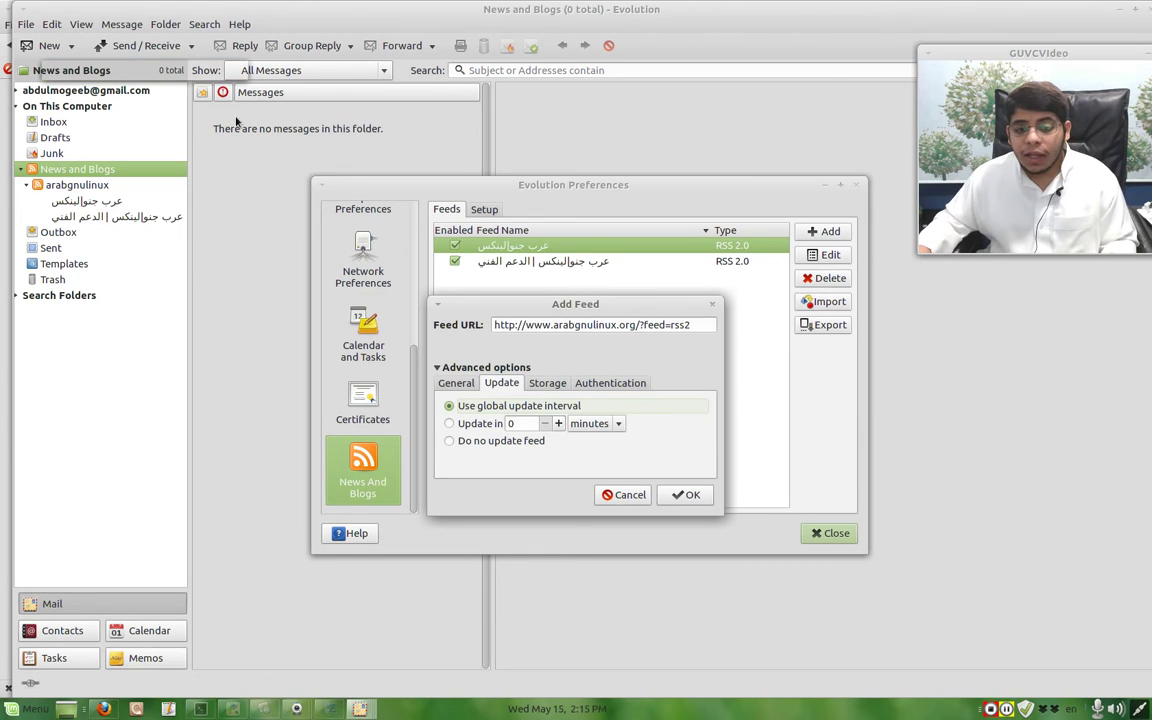
click(458, 424)
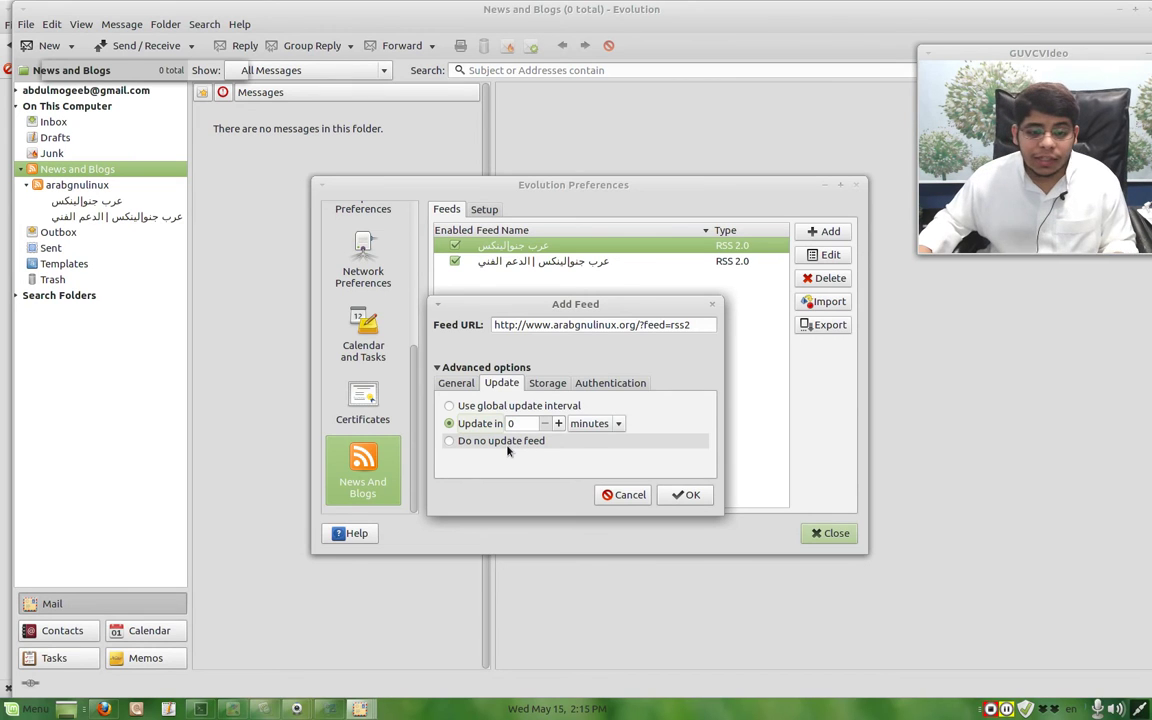
click(507, 449)
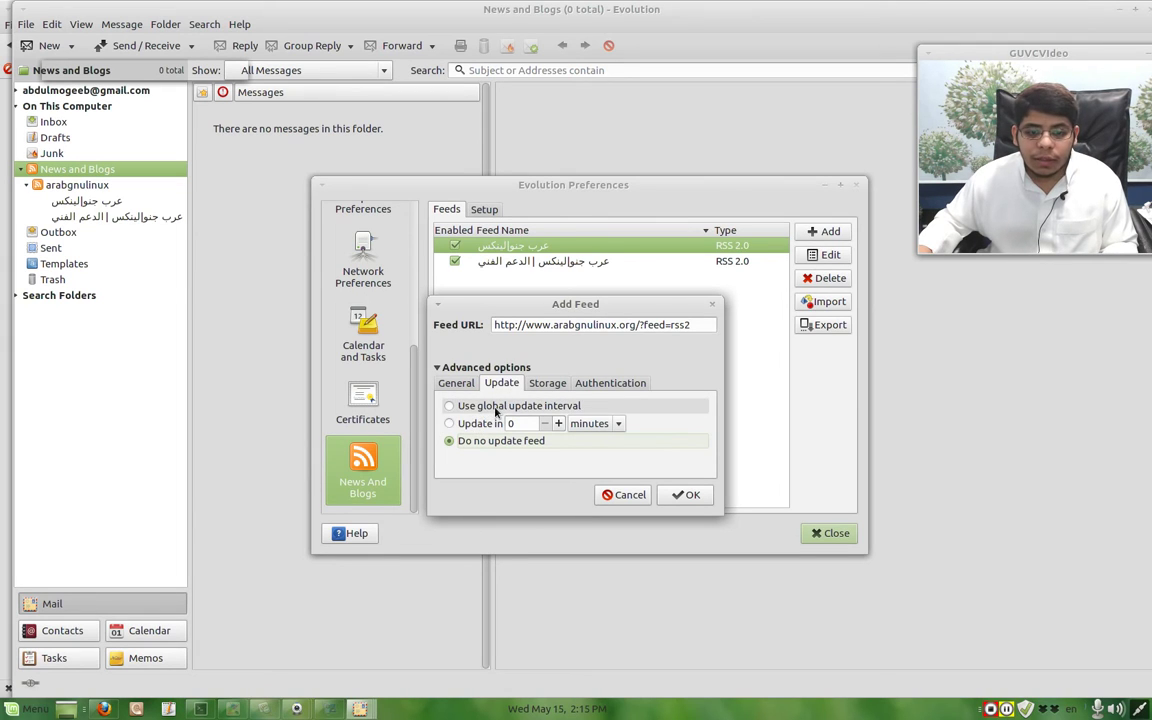
click(478, 405)
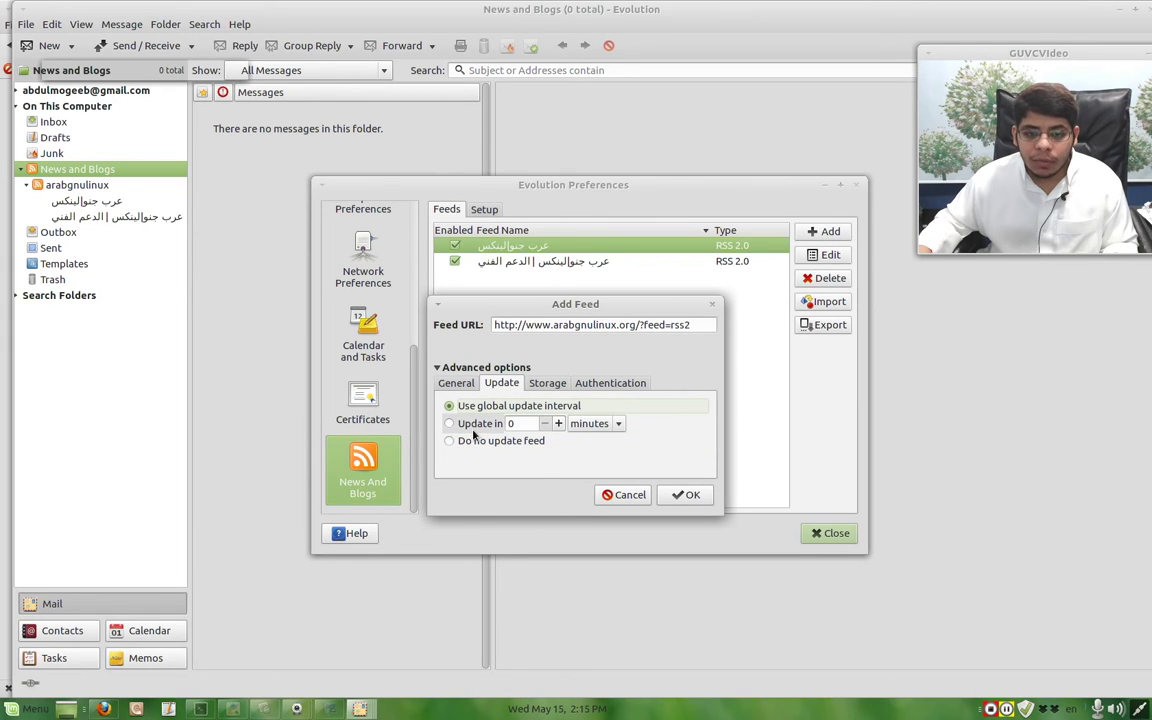
click(473, 427)
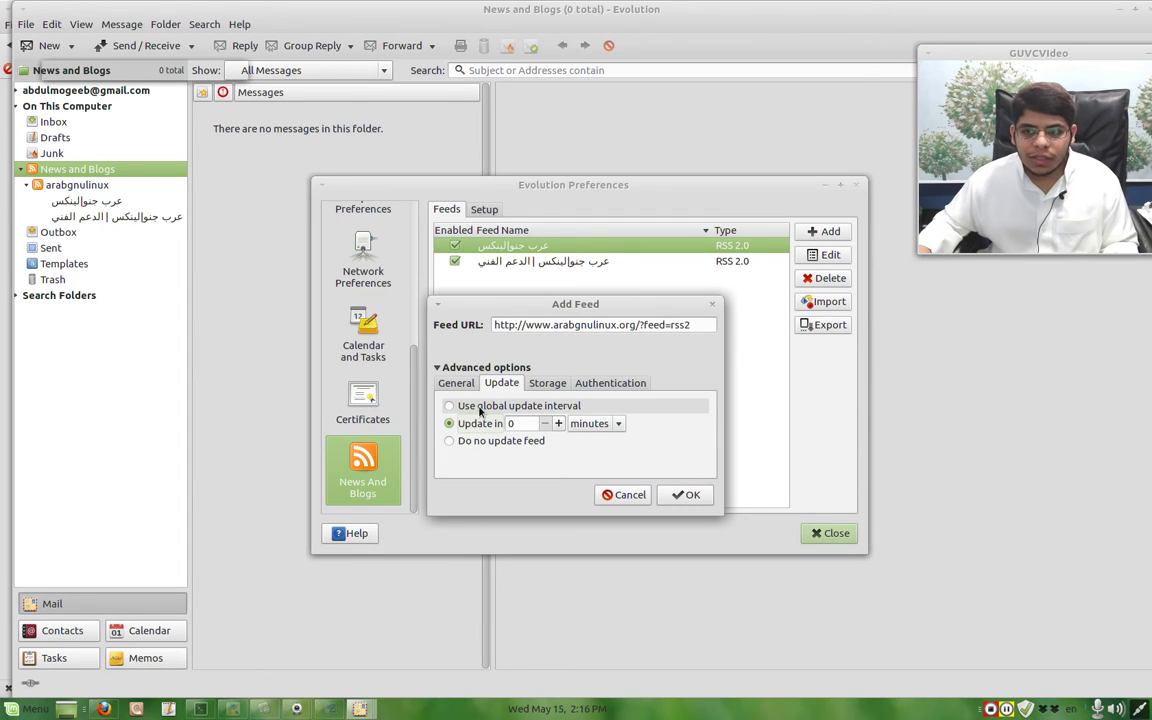
Step: On the Storage tab, set the feed to delete articles older than 15 days
click(546, 383)
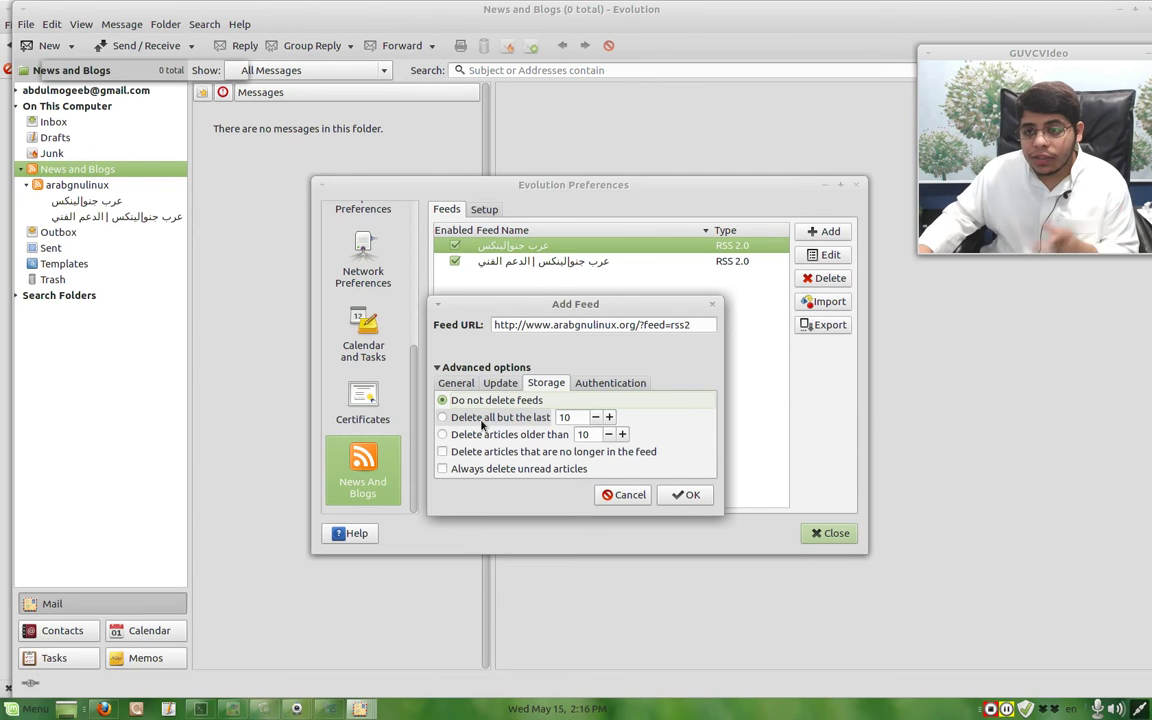
click(486, 418)
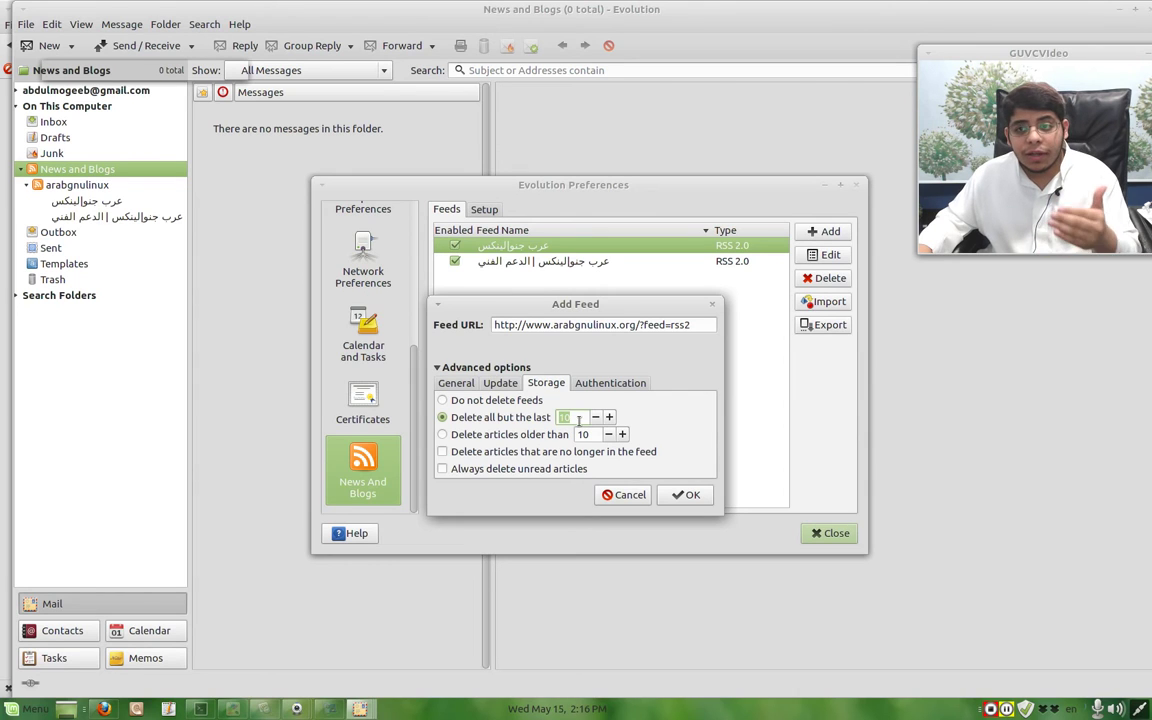
text(15)
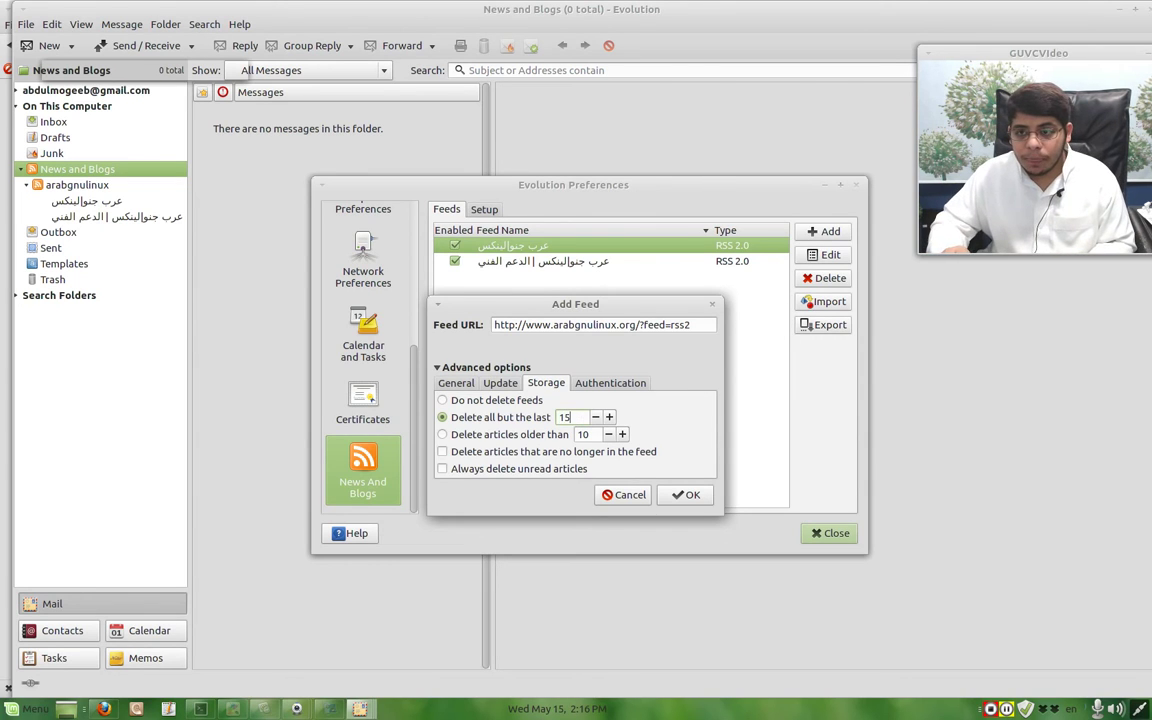
key(BackSpace)
key(BackSpace)
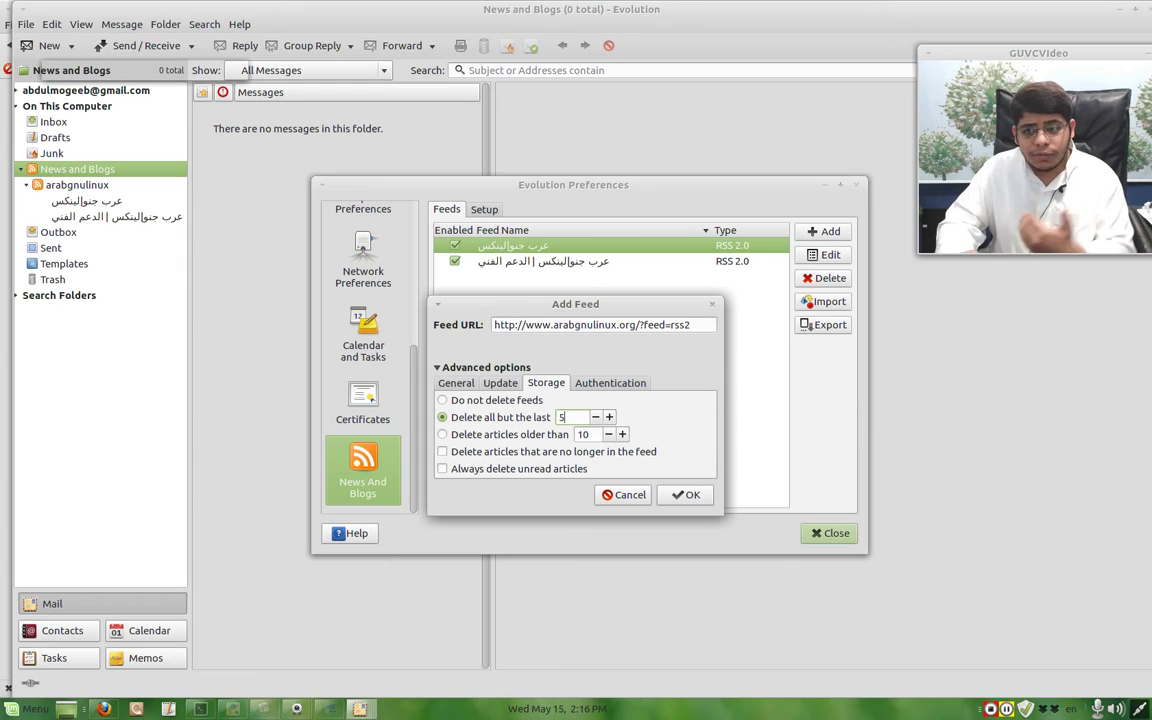
key(BackSpace)
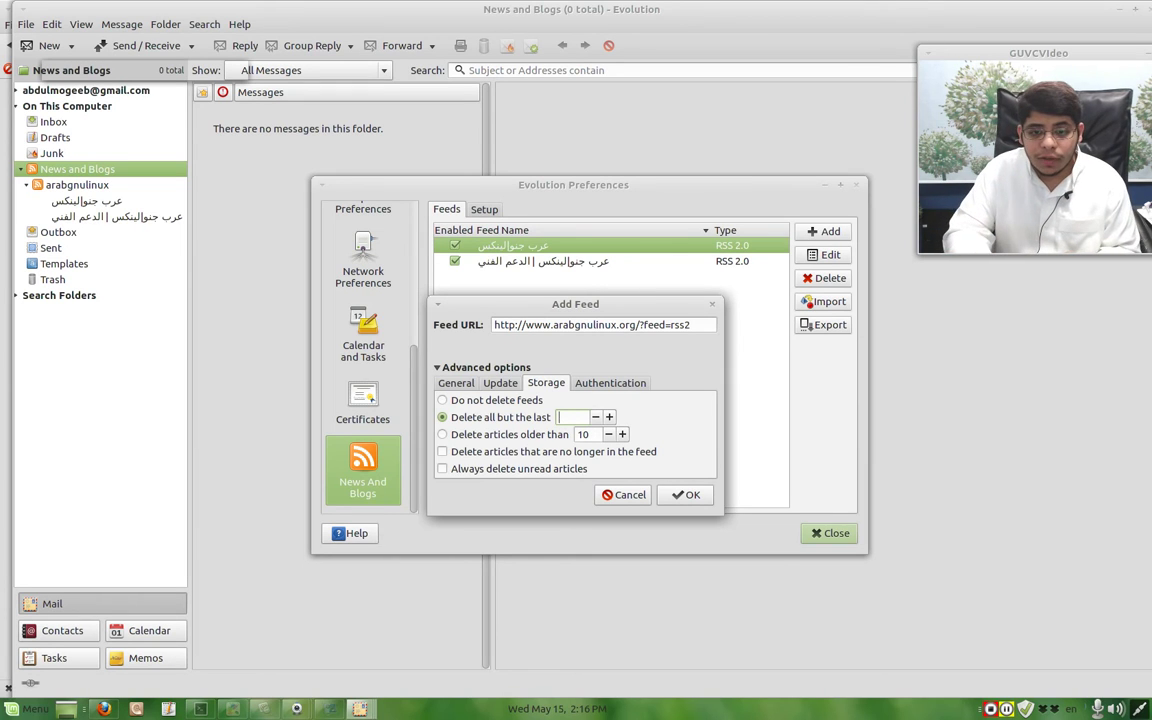
text(15)
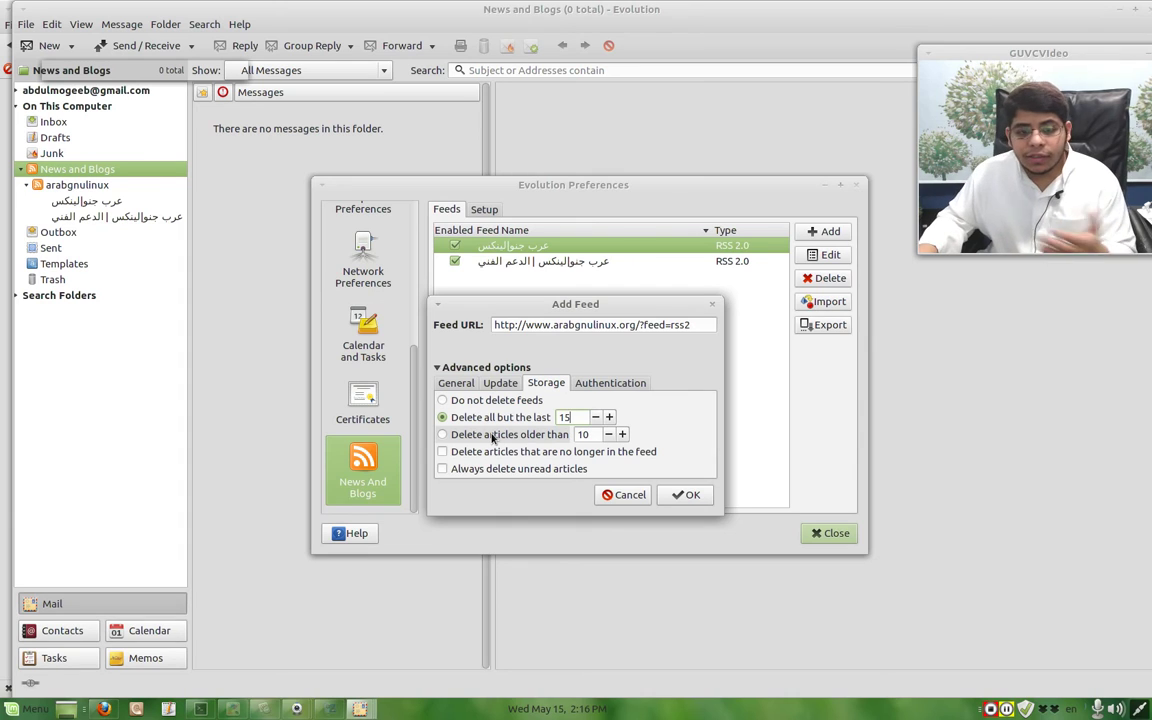
click(492, 435)
double_click(585, 434)
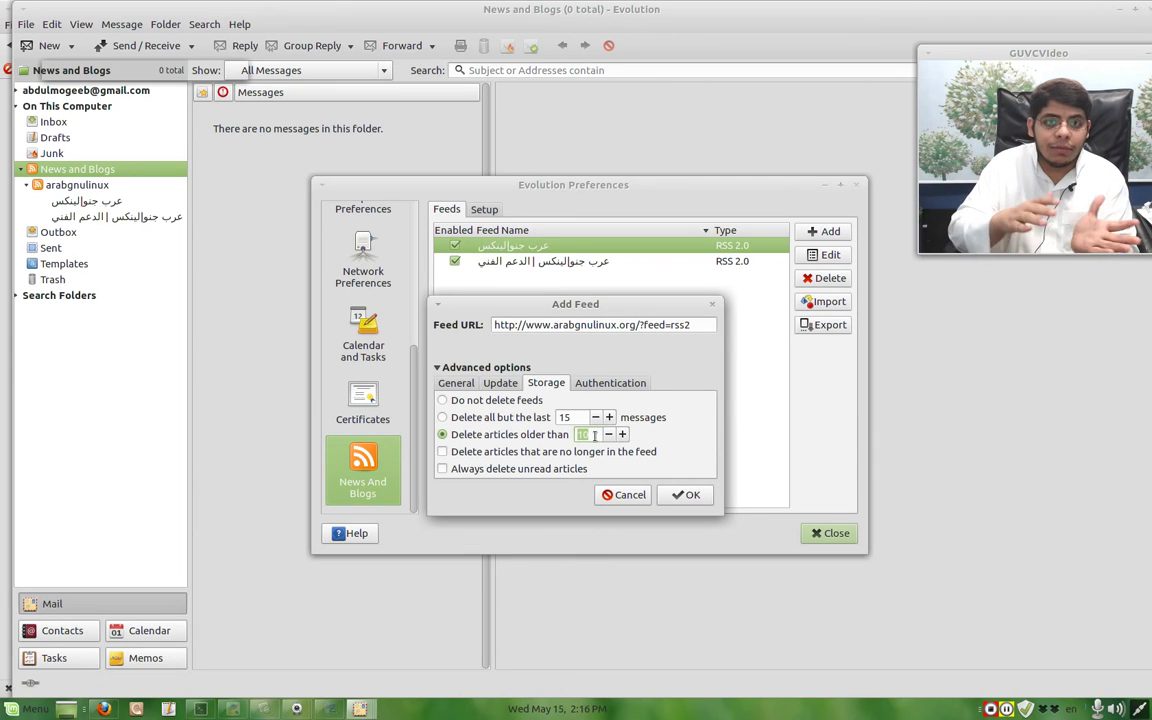
text(15)
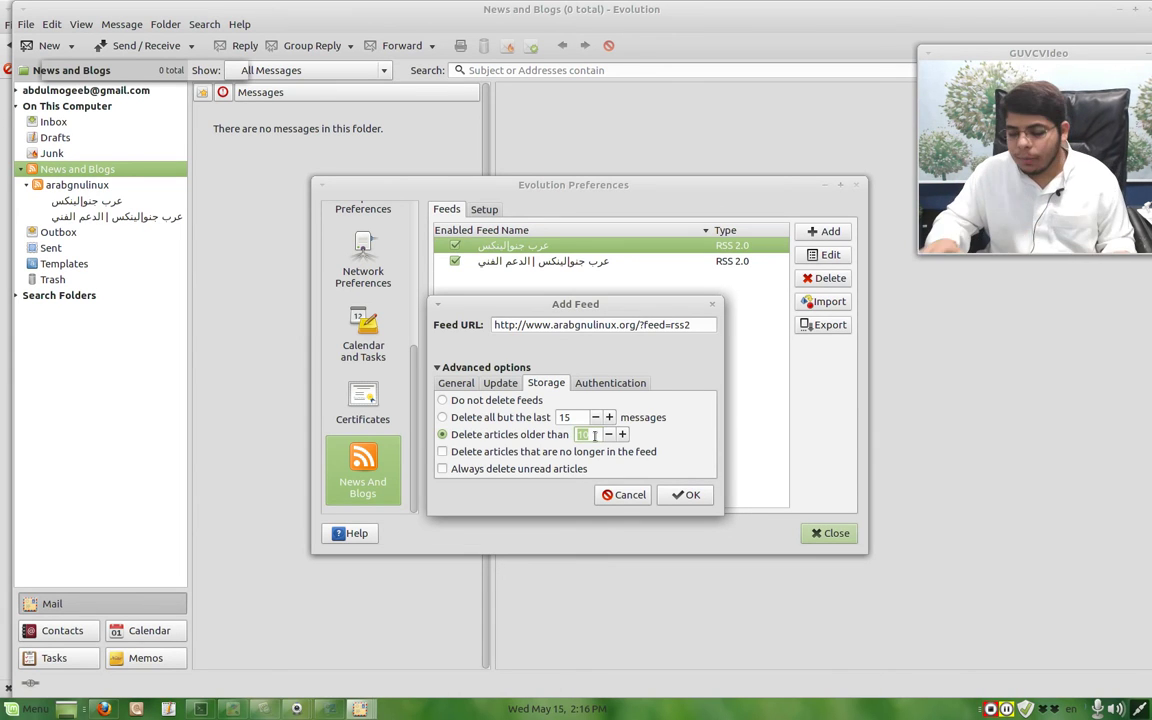
click(577, 417)
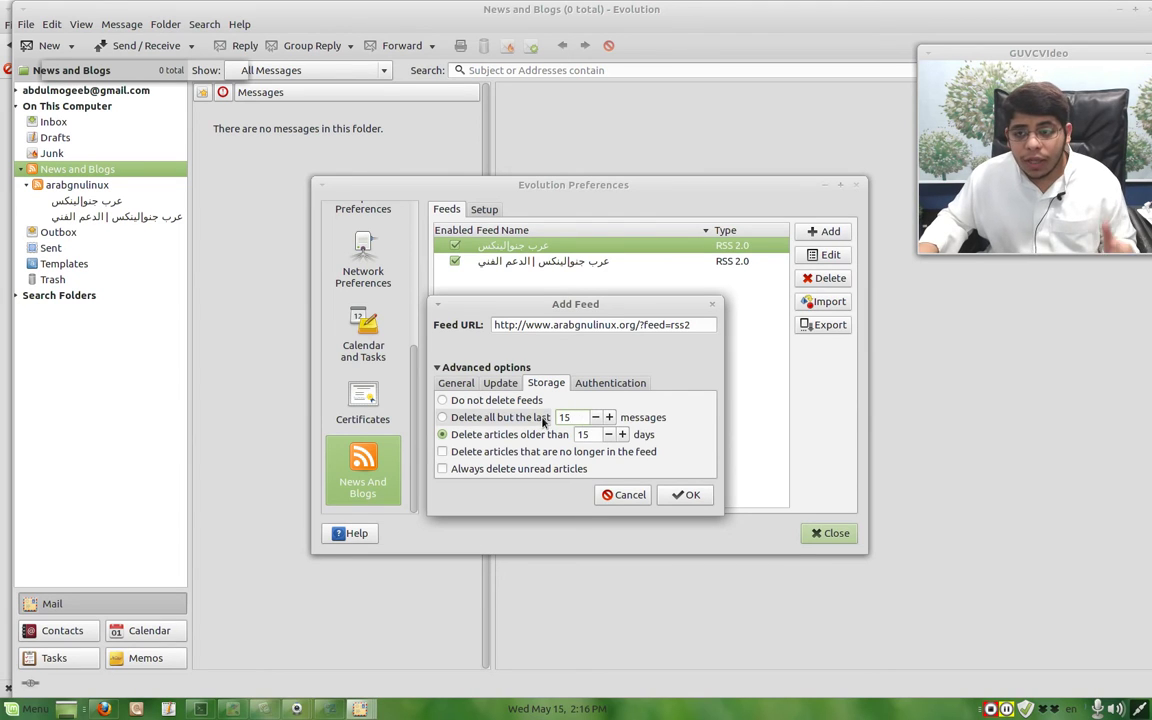
click(591, 434)
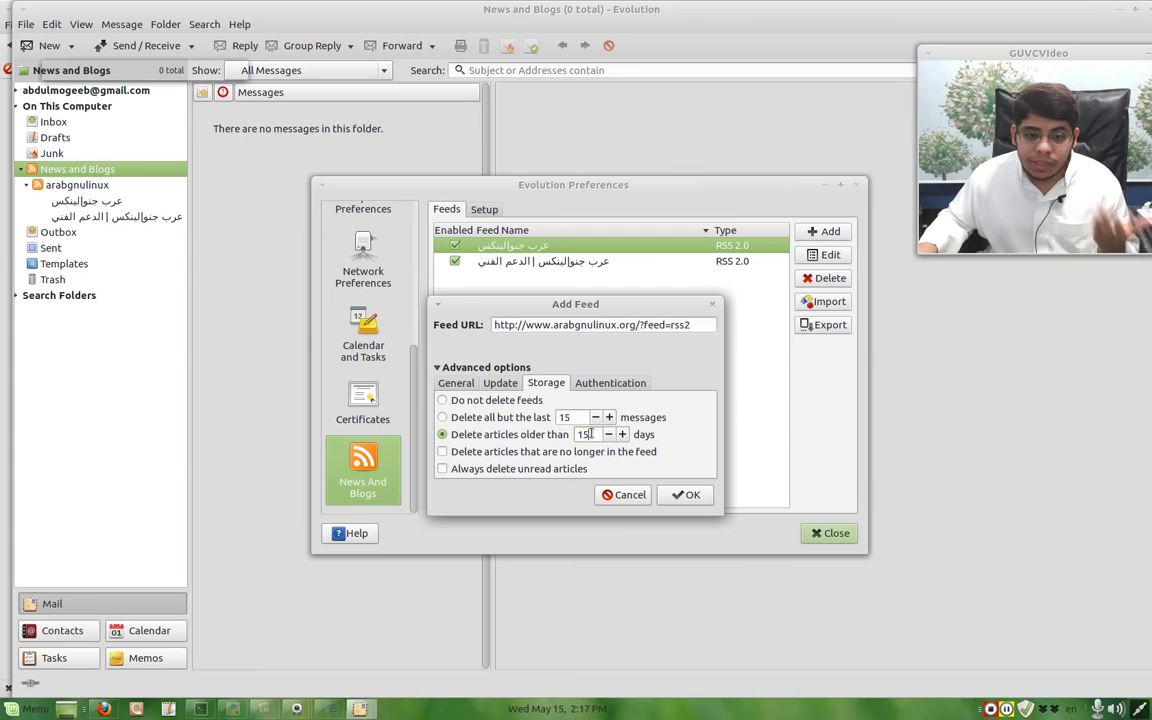
Step: Leave deleting articles no longer in the feed turned off and show the Authentication settings
click(444, 456)
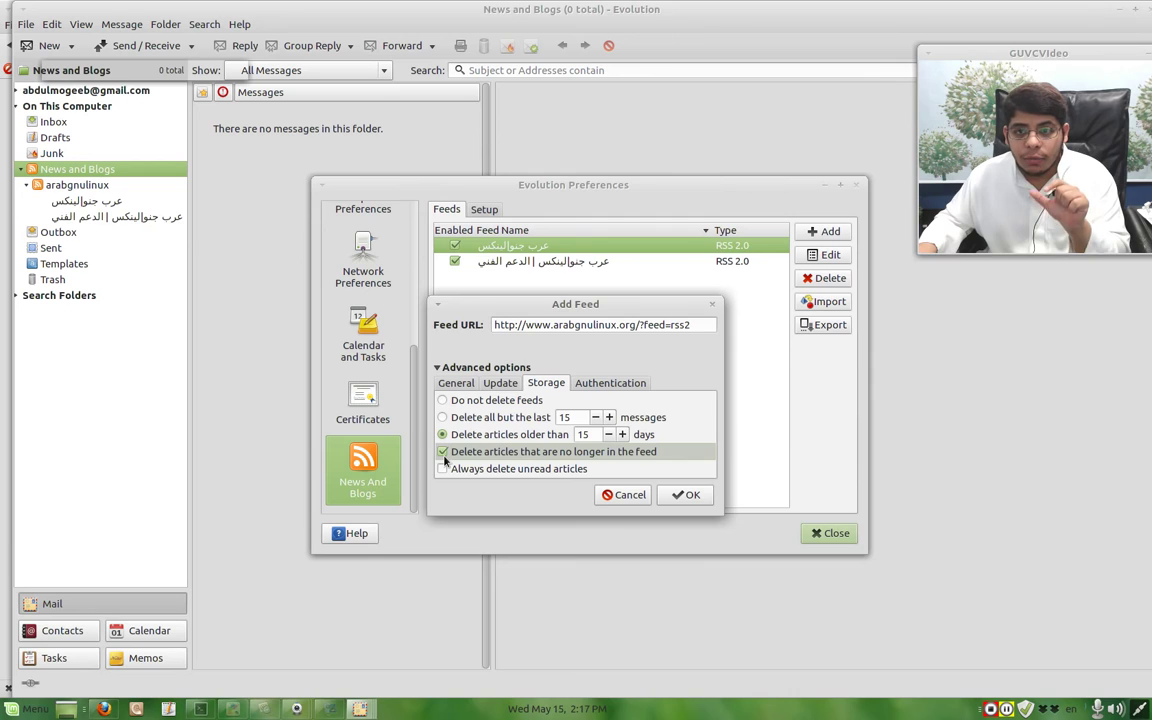
click(444, 456)
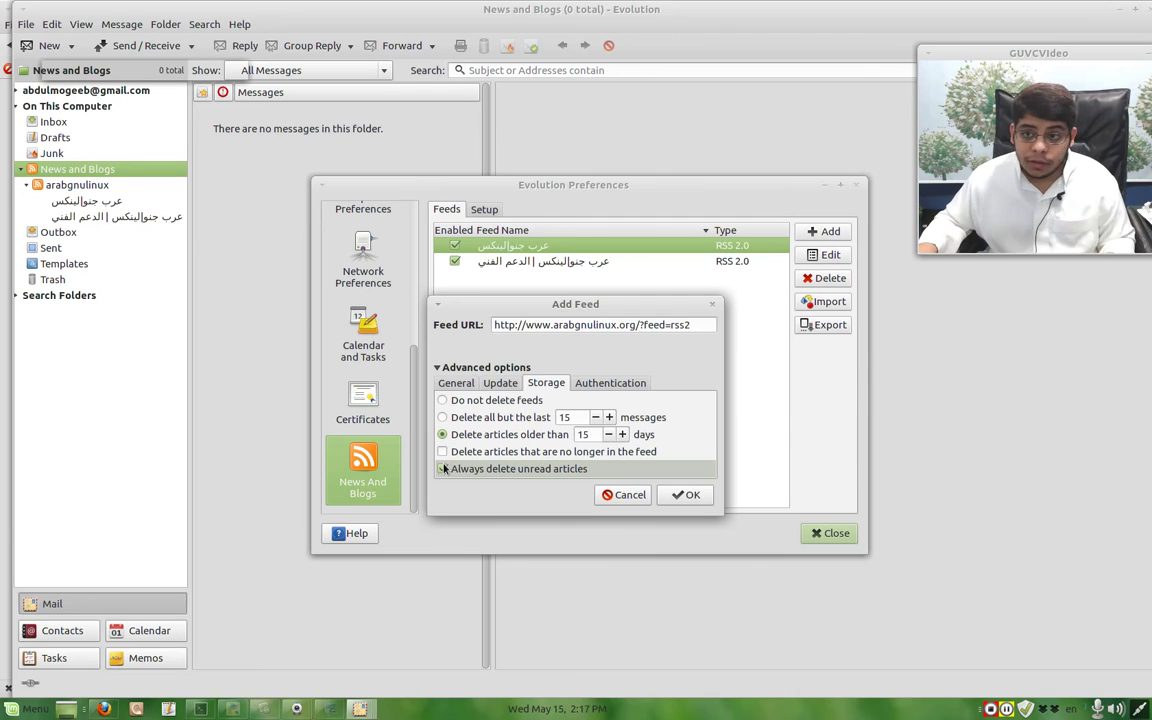
click(594, 382)
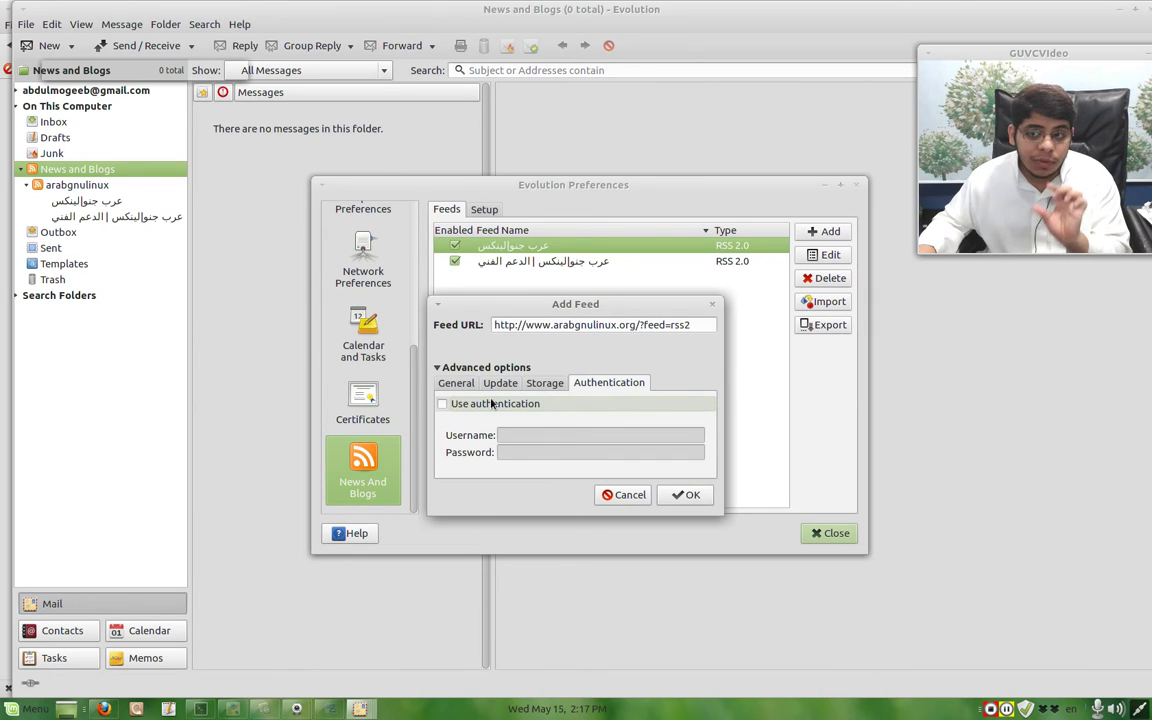
Step: Tick Use authentication, confirm the feed, dismiss the 'Feed already exists' error, and close Preferences
click(491, 403)
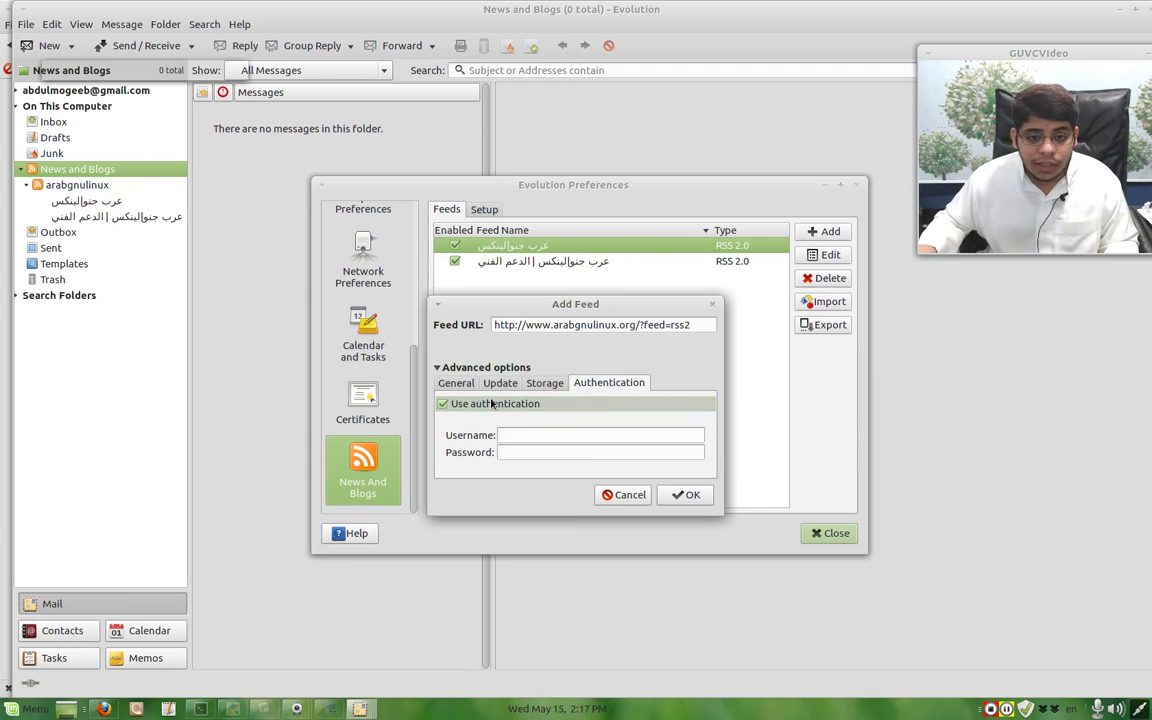
click(514, 453)
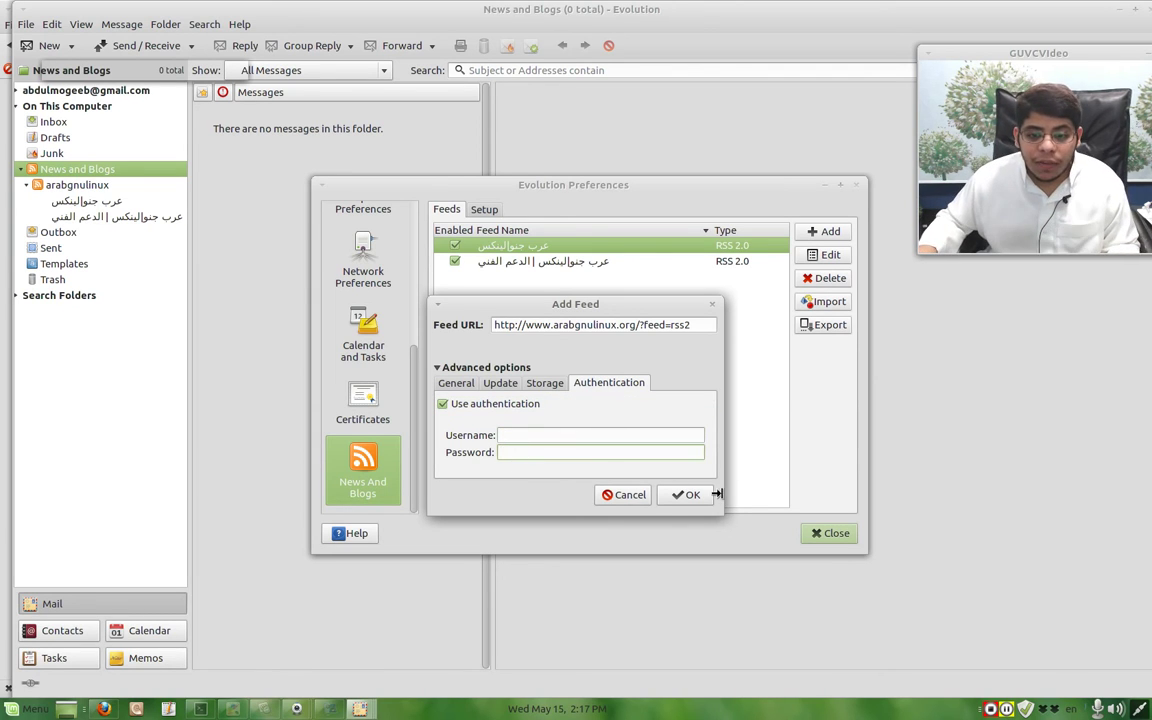
click(676, 495)
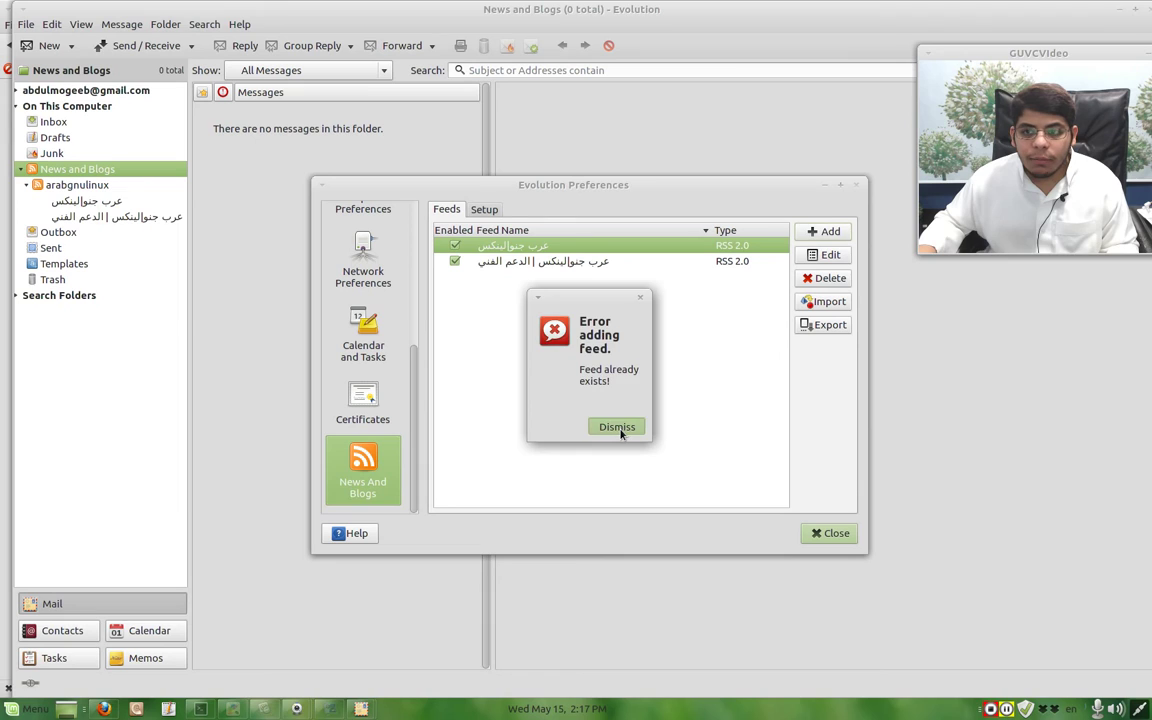
click(618, 428)
click(550, 263)
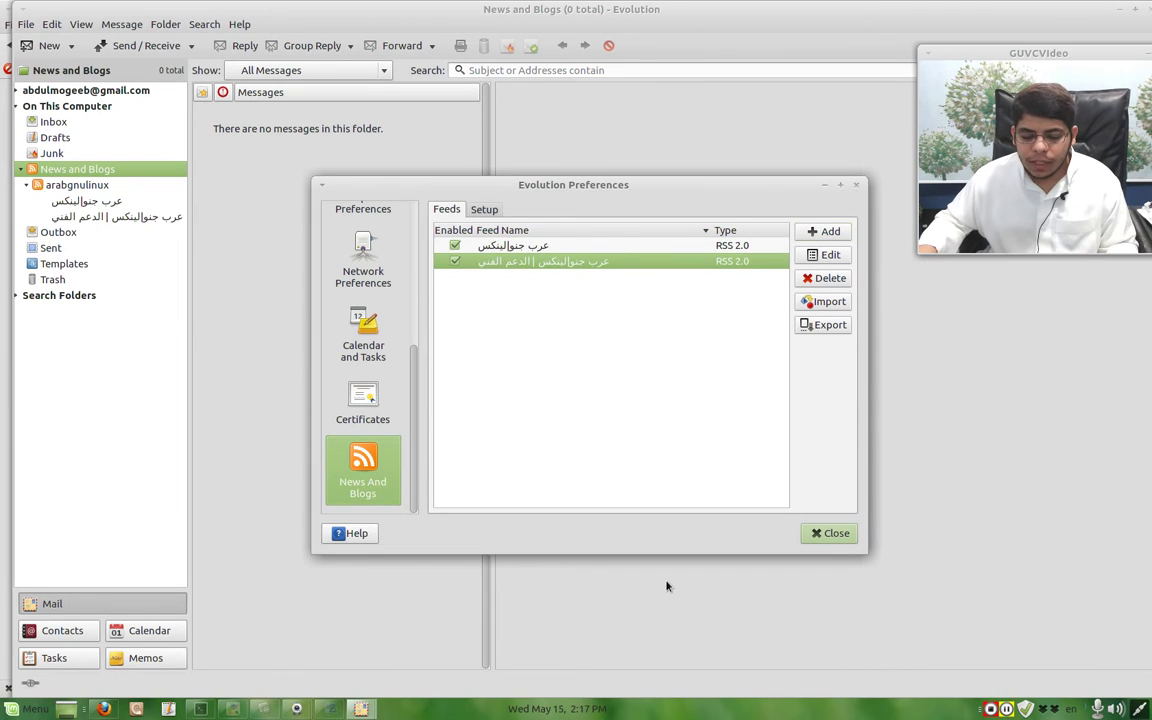
click(826, 536)
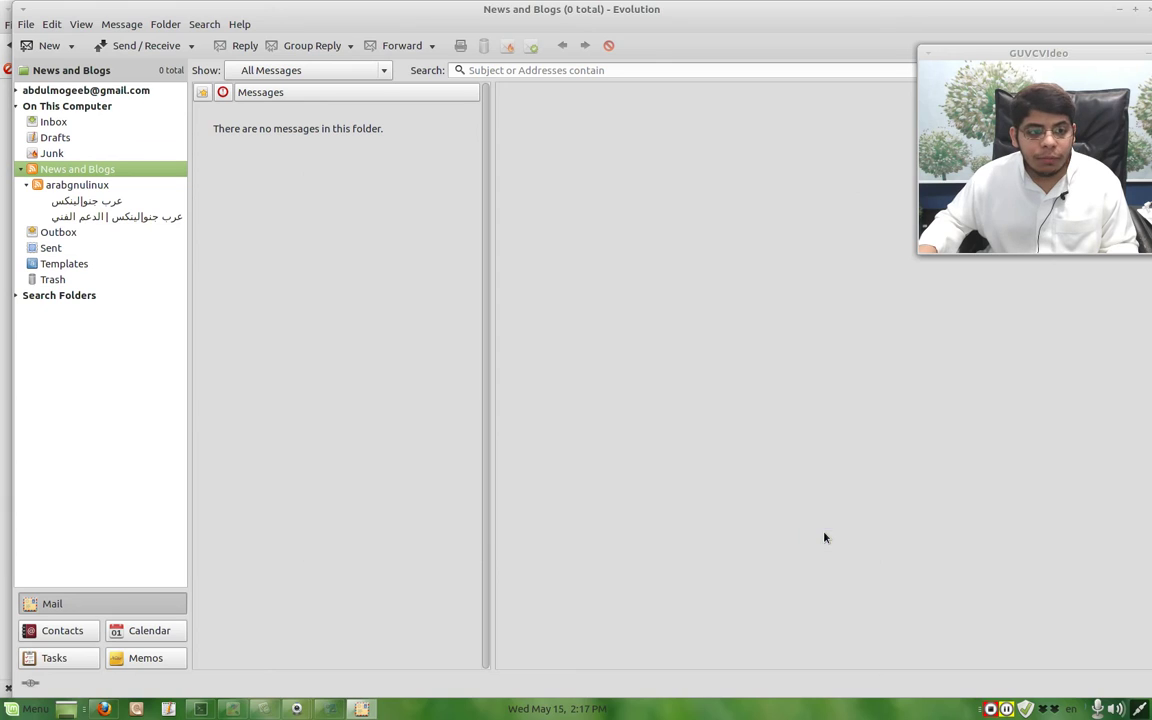
click(67, 184)
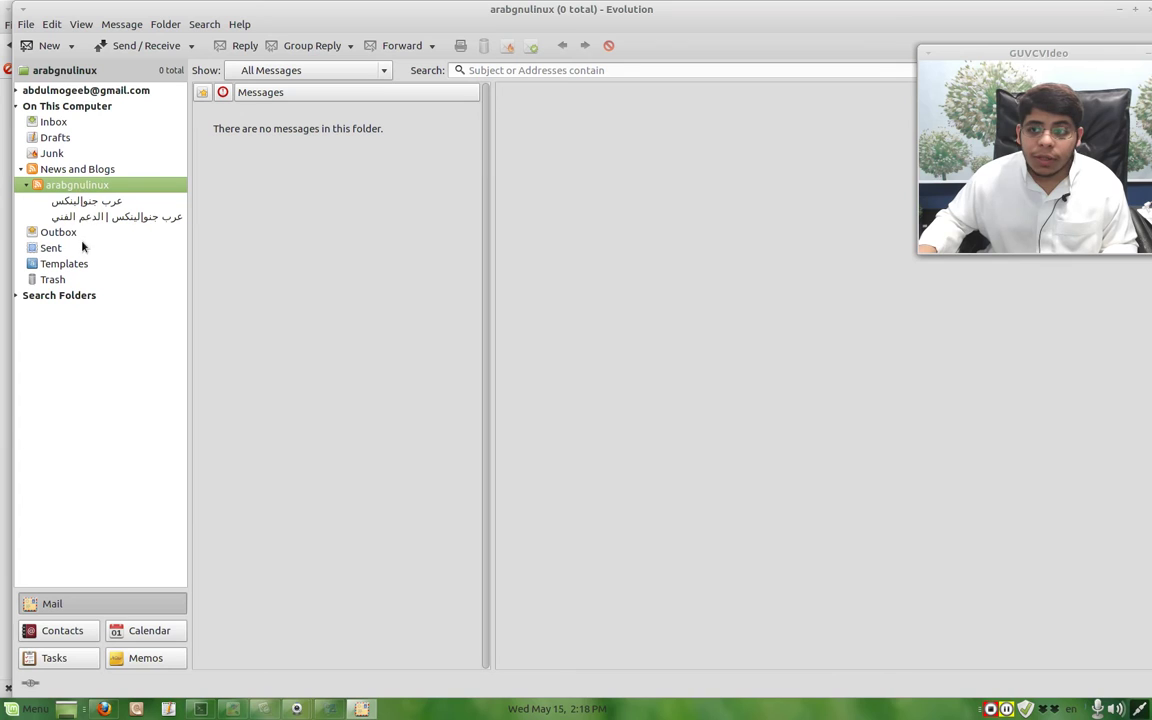
right_click(82, 169)
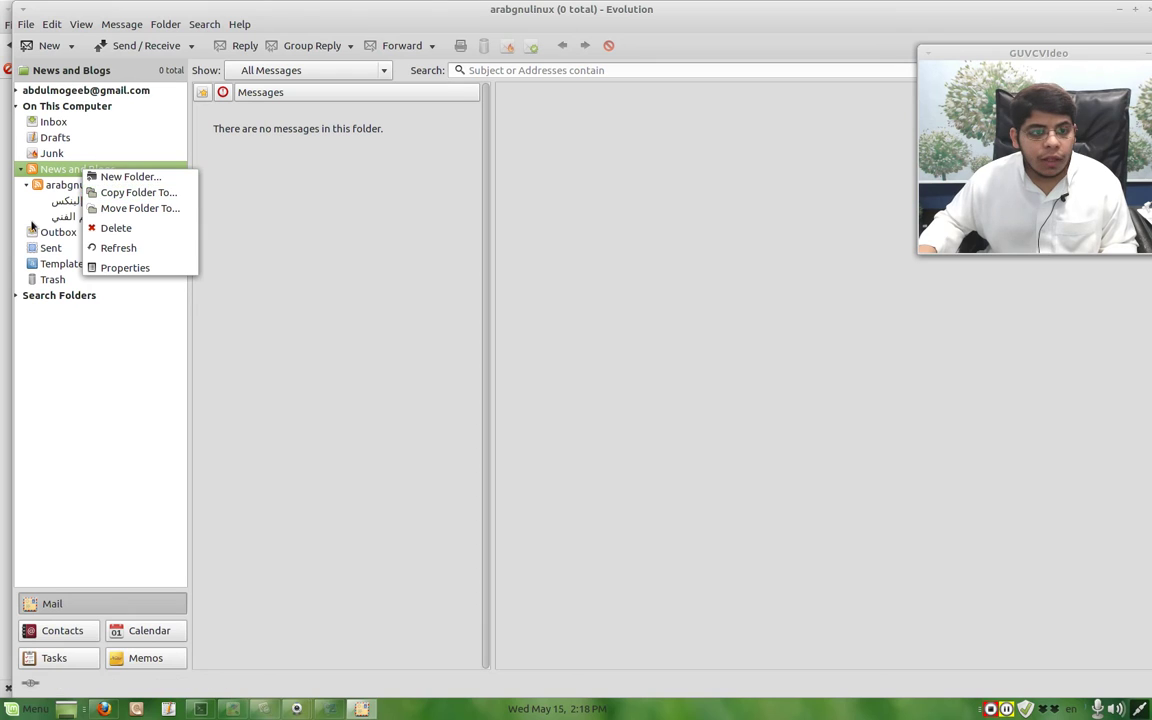
click(71, 204)
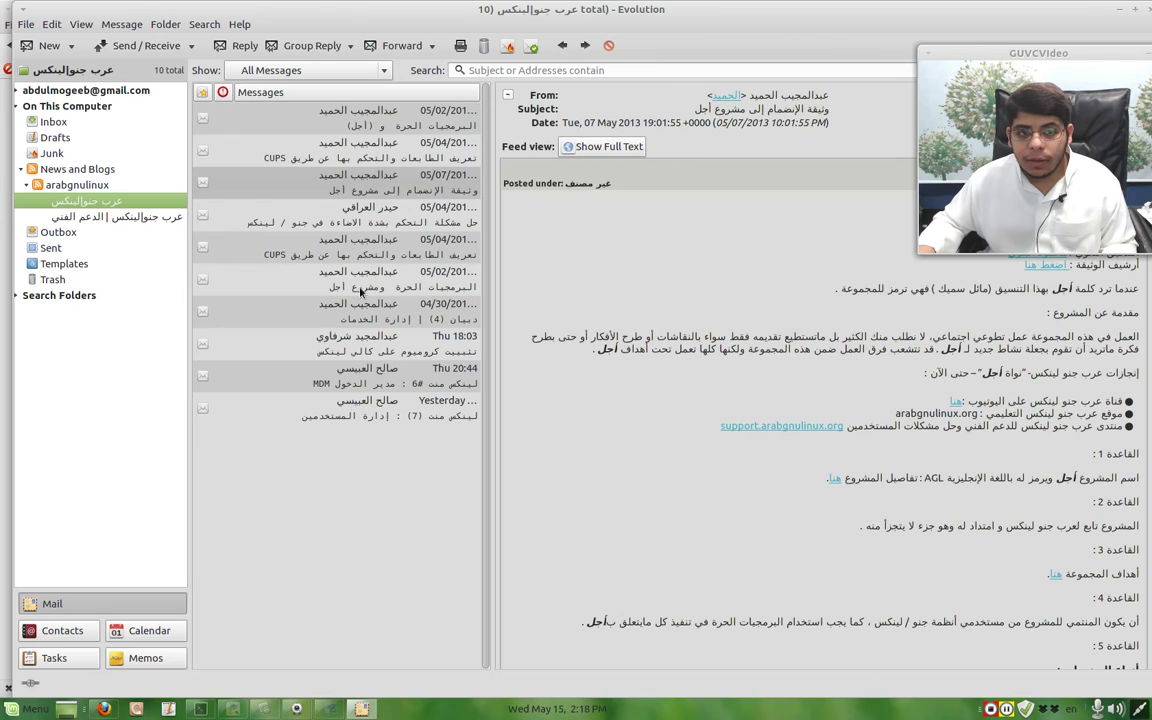
click(400, 118)
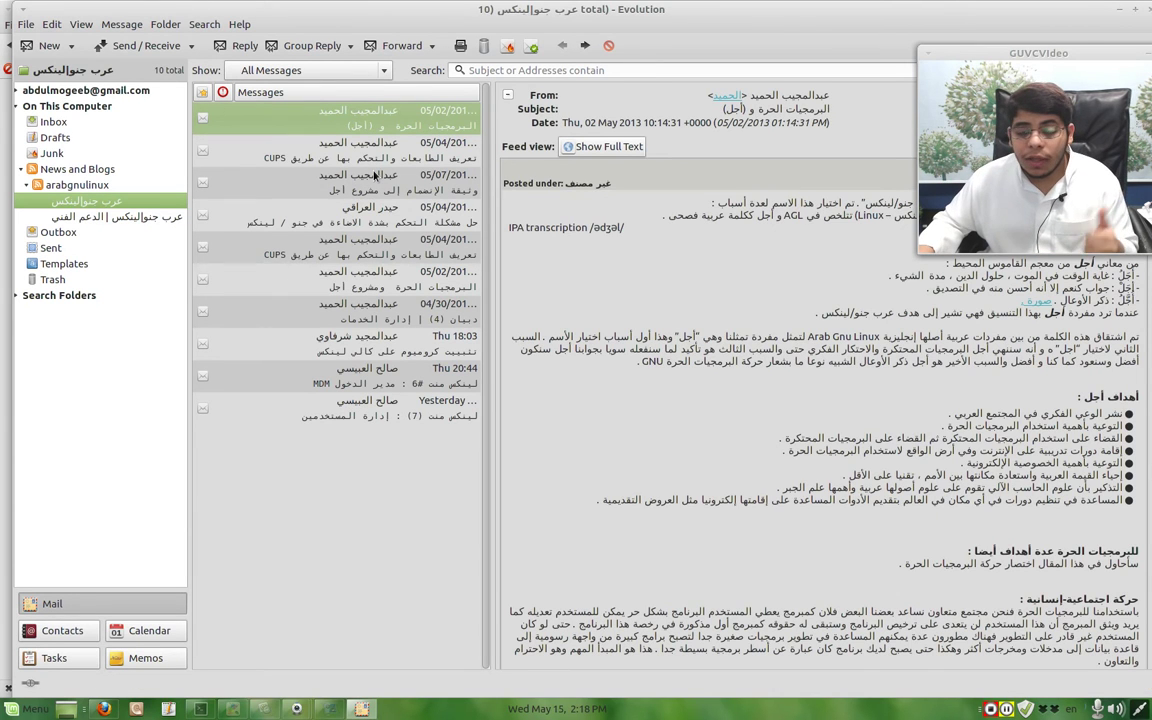
click(142, 220)
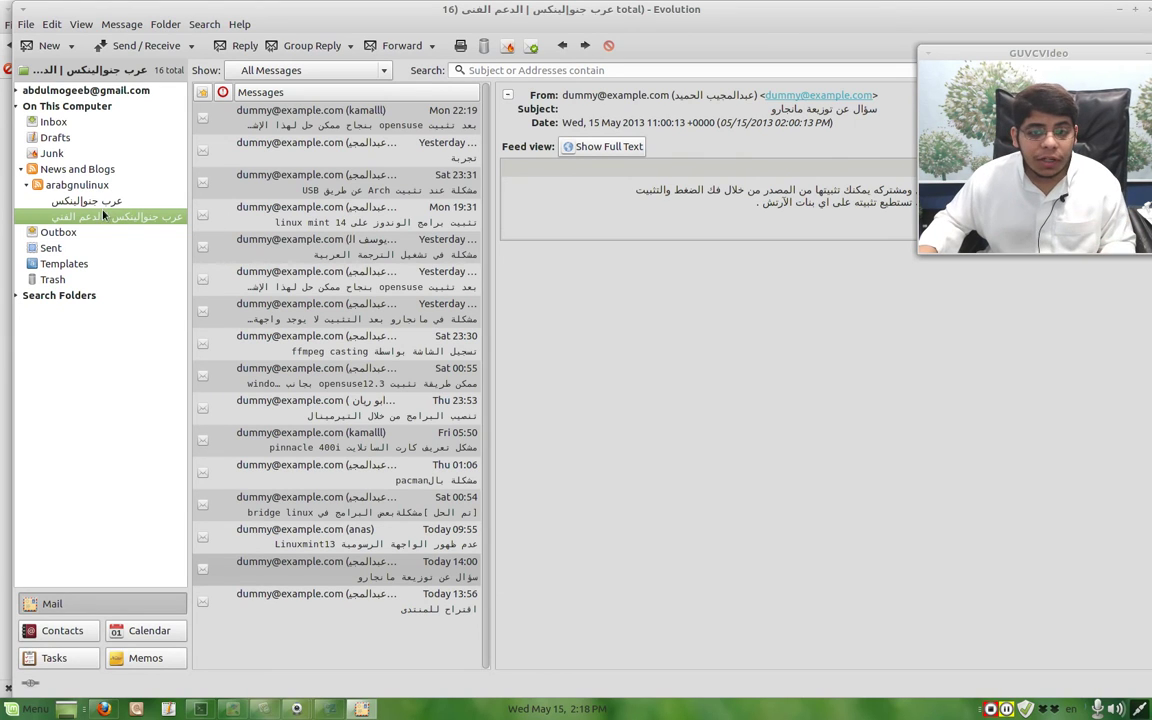
click(70, 172)
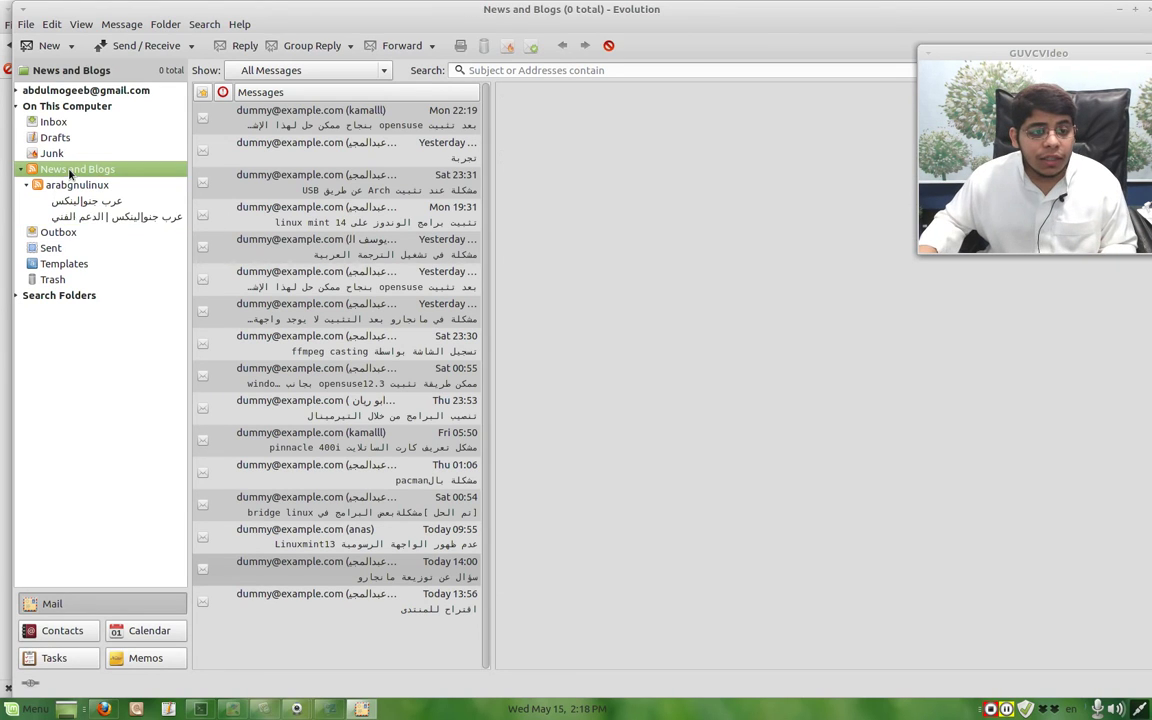
Step: Start a new folder with News and Blogs chosen as its location
right_click(70, 172)
click(88, 177)
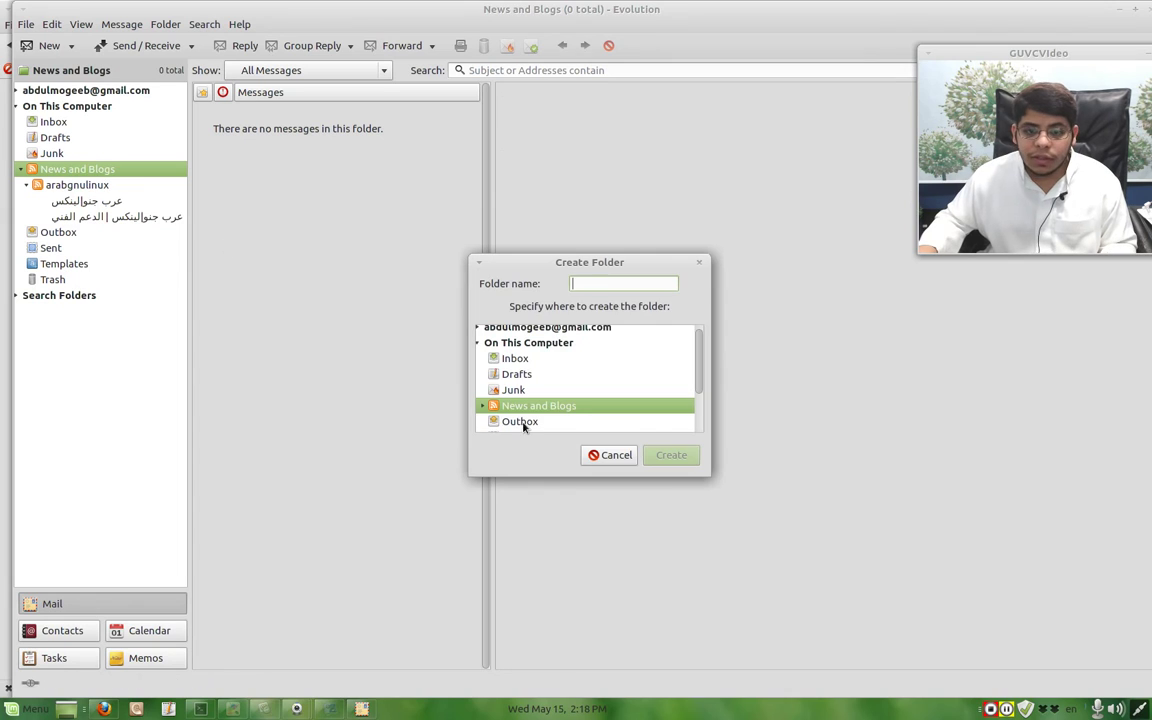
click(482, 410)
scroll(490, 380, down, 2)
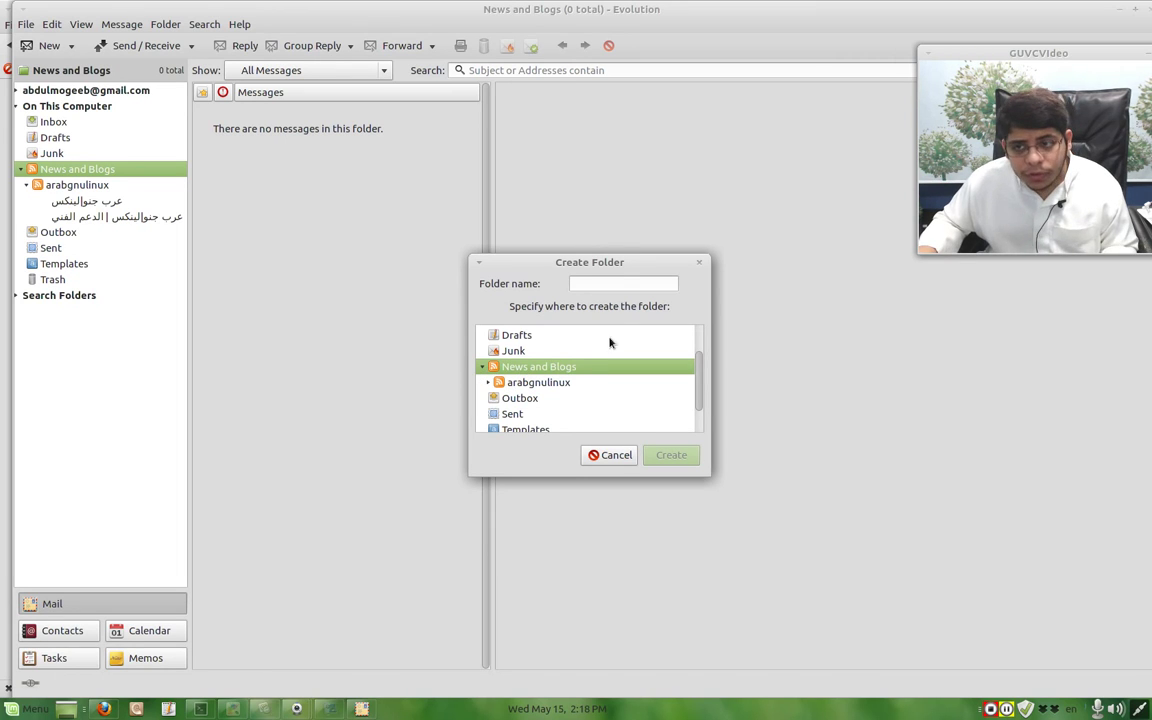
Step: Name the folder جنو using the Arabic keyboard, create it and open it
click(620, 284)
text(a)
key(BackSpace)
key(alt+shift)
text(جنو)
click(672, 456)
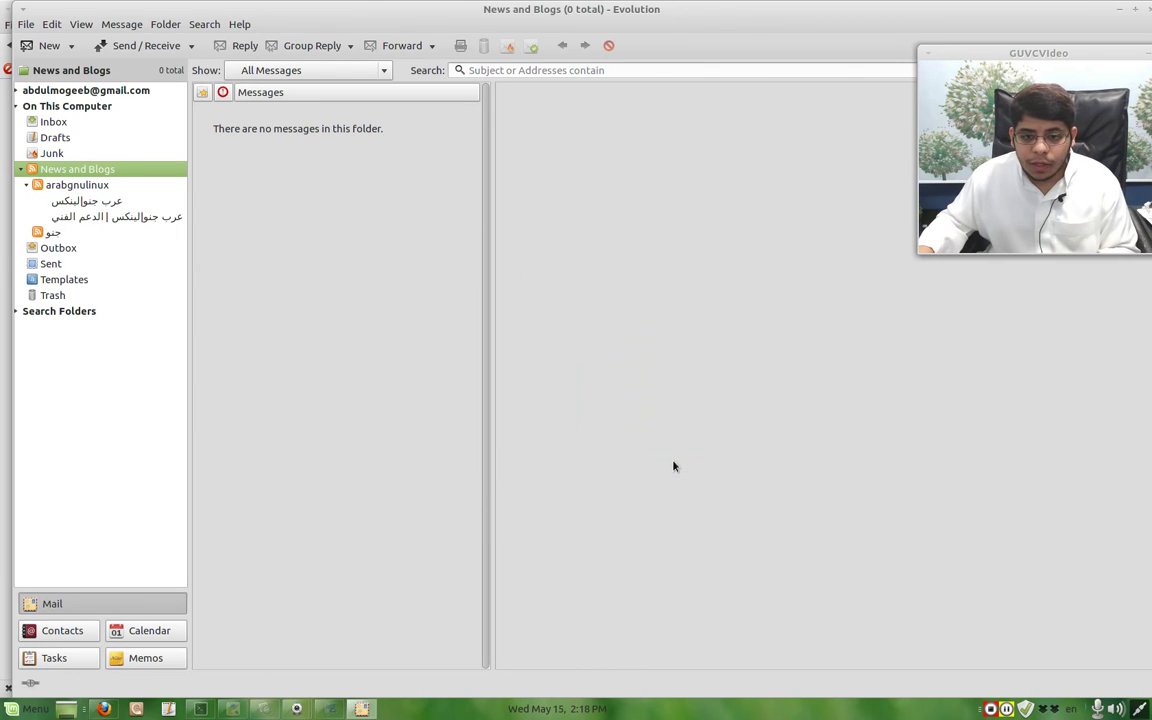
click(46, 233)
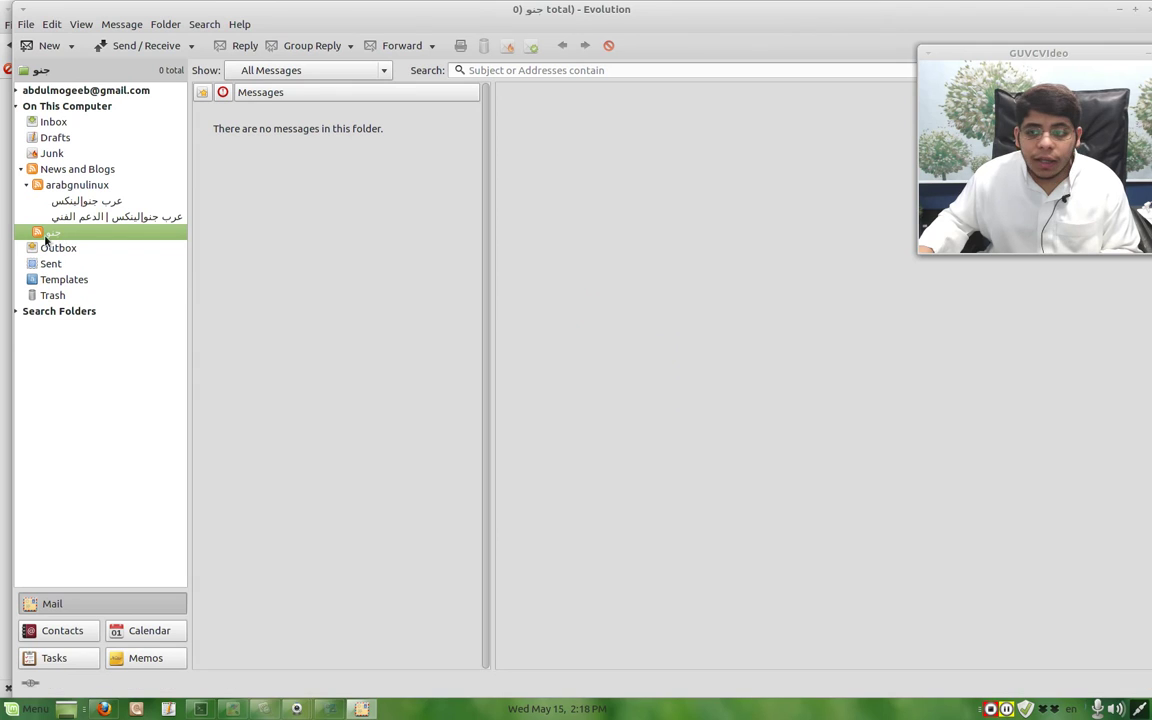
Step: Move the 16-article arabgnulinux technical-support feed folder into the جنو folder
click(58, 219)
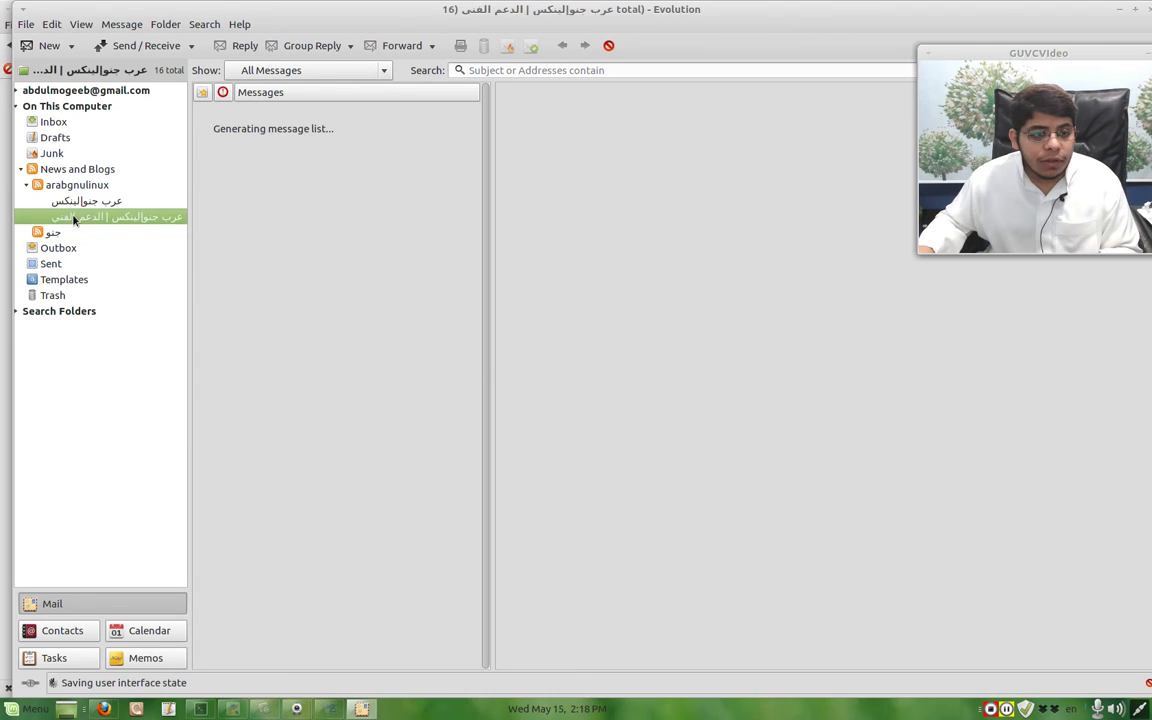
right_click(58, 219)
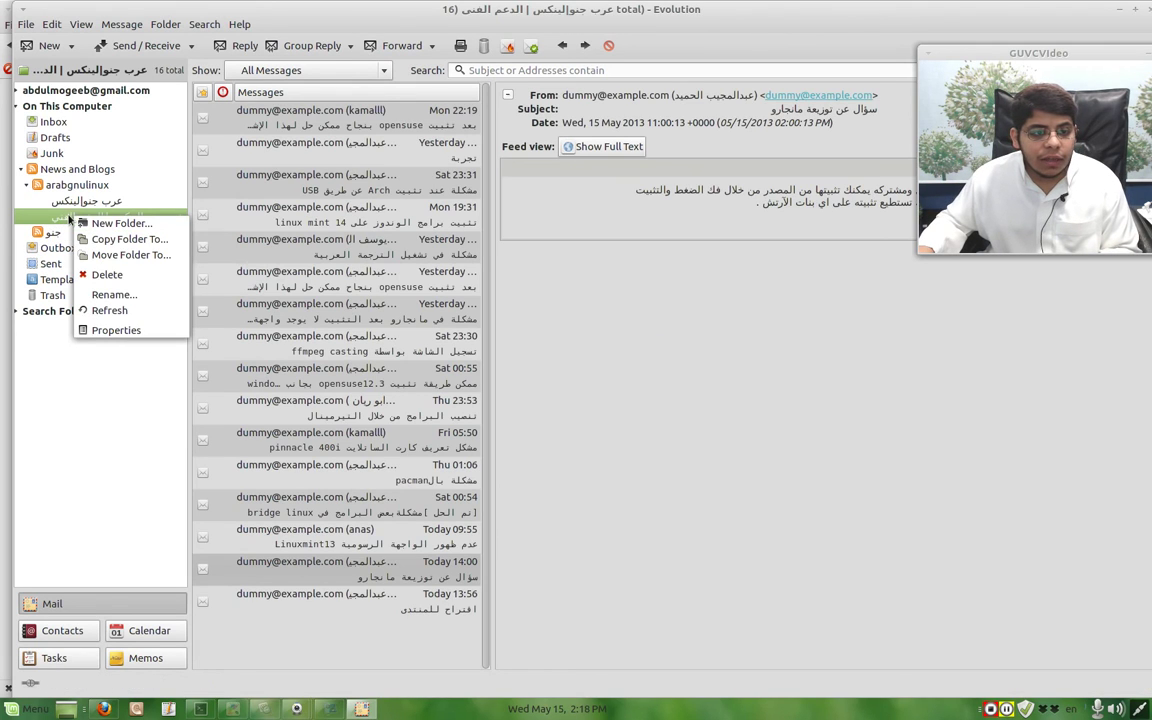
click(128, 255)
click(516, 373)
click(671, 458)
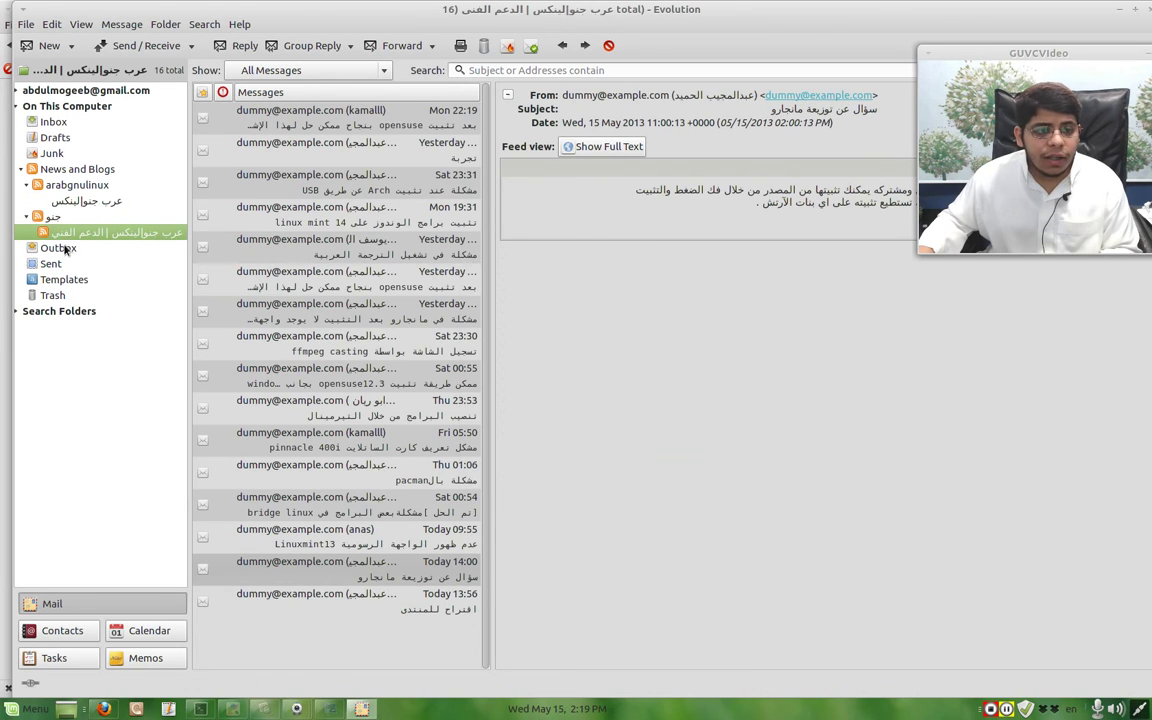